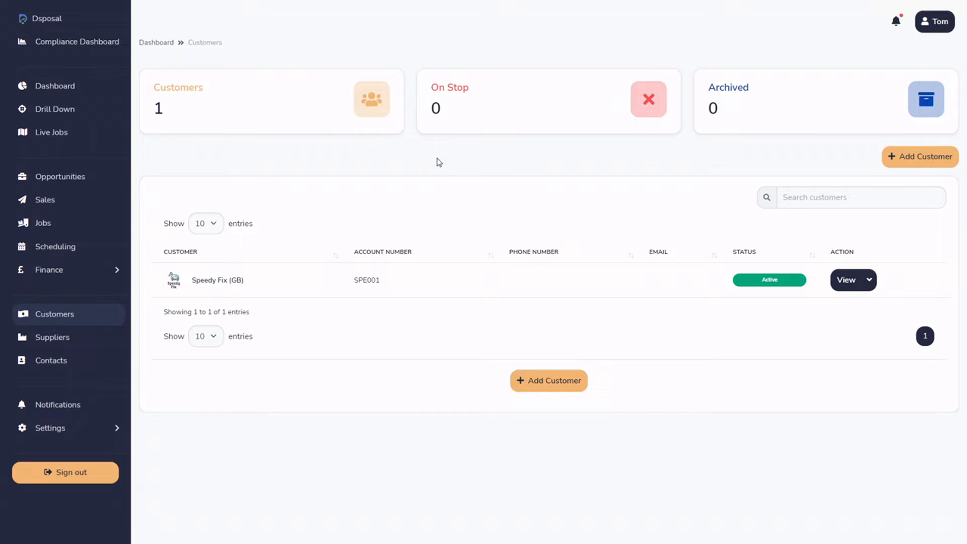
Start a new customer record and upload the MF&R logo to it.
click(66, 311)
click(547, 380)
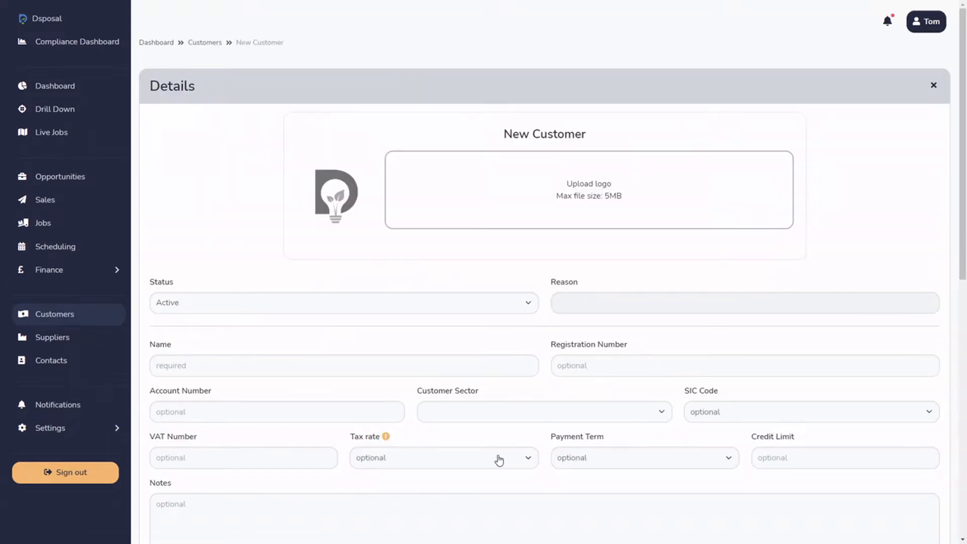
scroll(496, 455, down, 2)
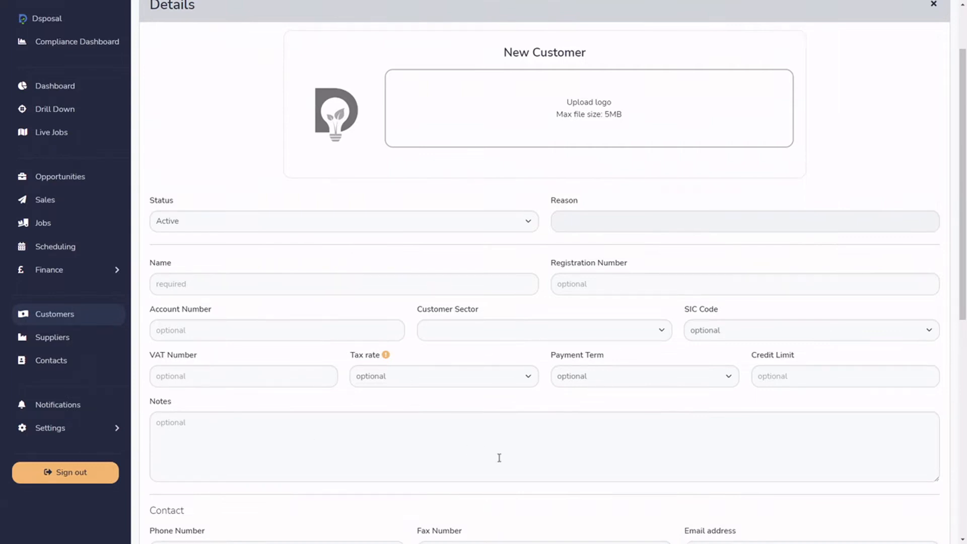
scroll(504, 453, down, 2)
scroll(537, 436, up, 4)
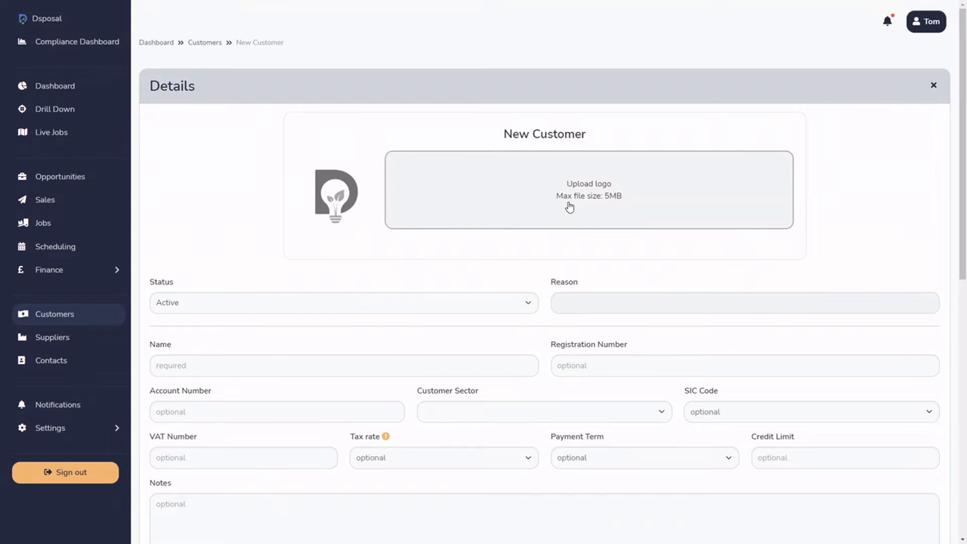
drag(660, 198, 549, 200)
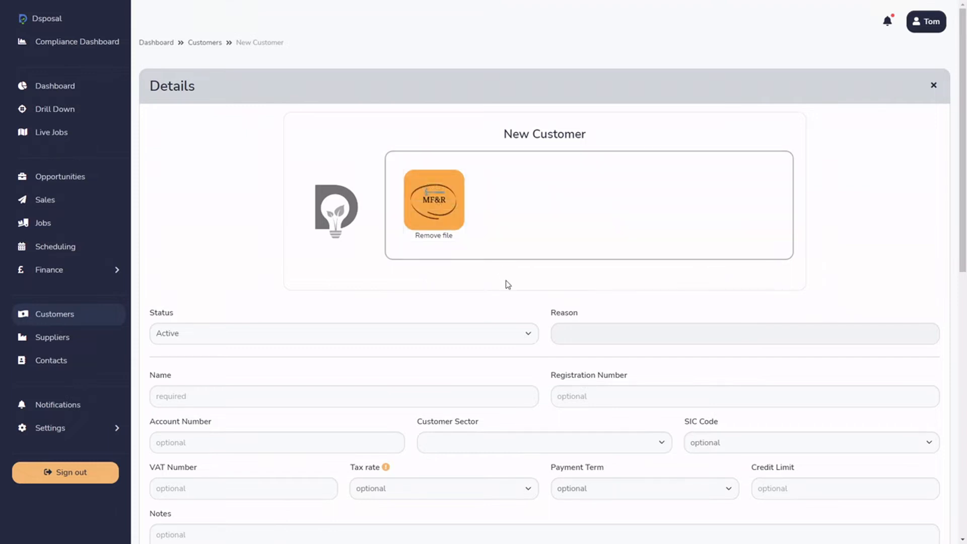
Keep the new customer's status as Active and set its name to MF&R.
scroll(507, 298, down, 2)
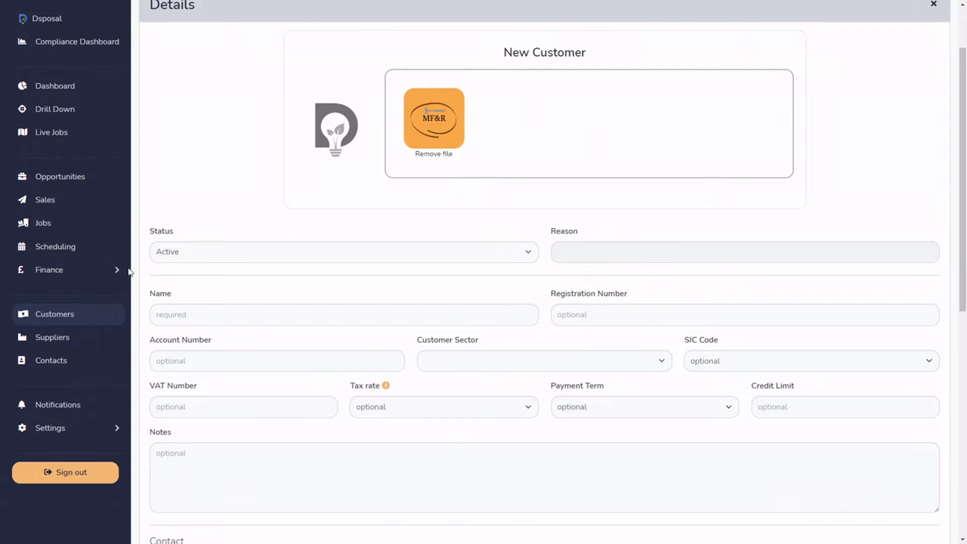
click(167, 252)
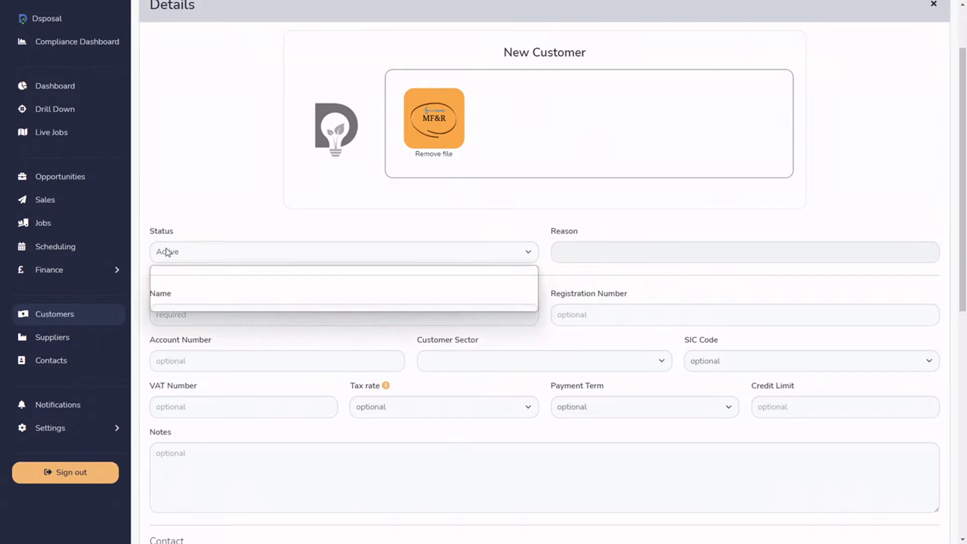
click(239, 252)
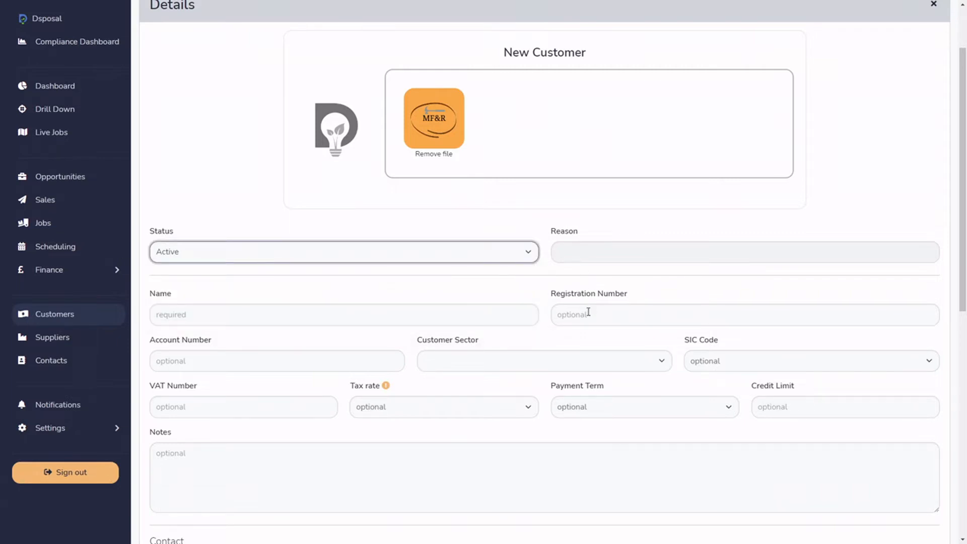
click(199, 316)
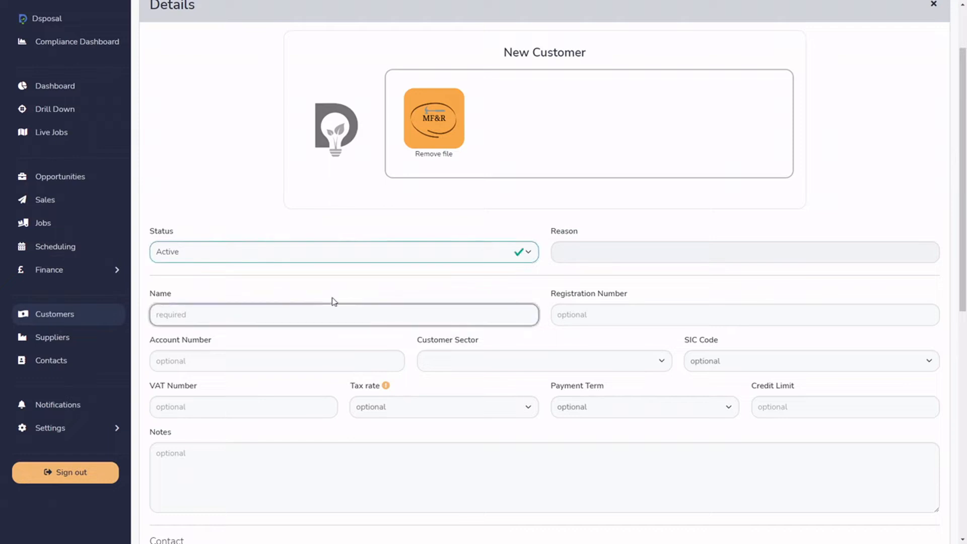
text(MF&R)
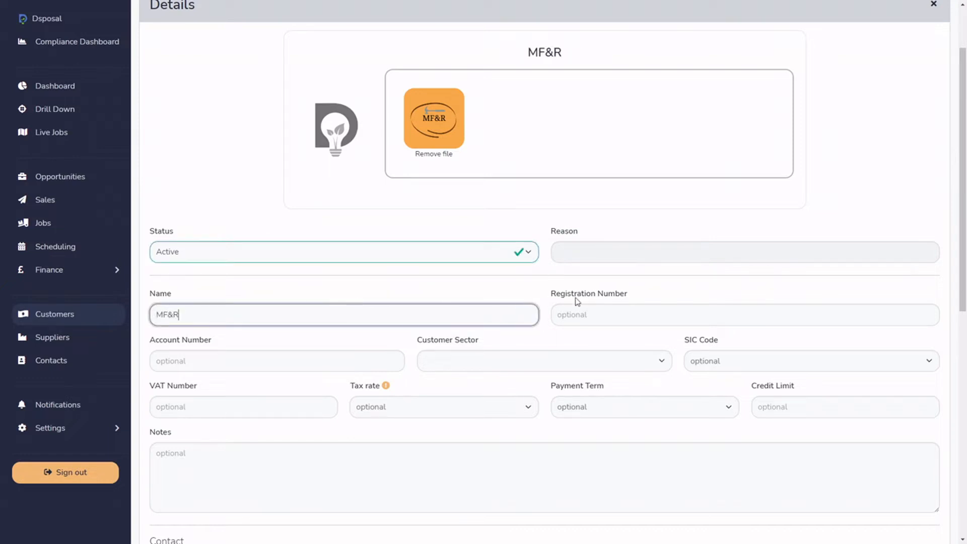
Enter the customer's account number and check the available customer sector options.
click(600, 305)
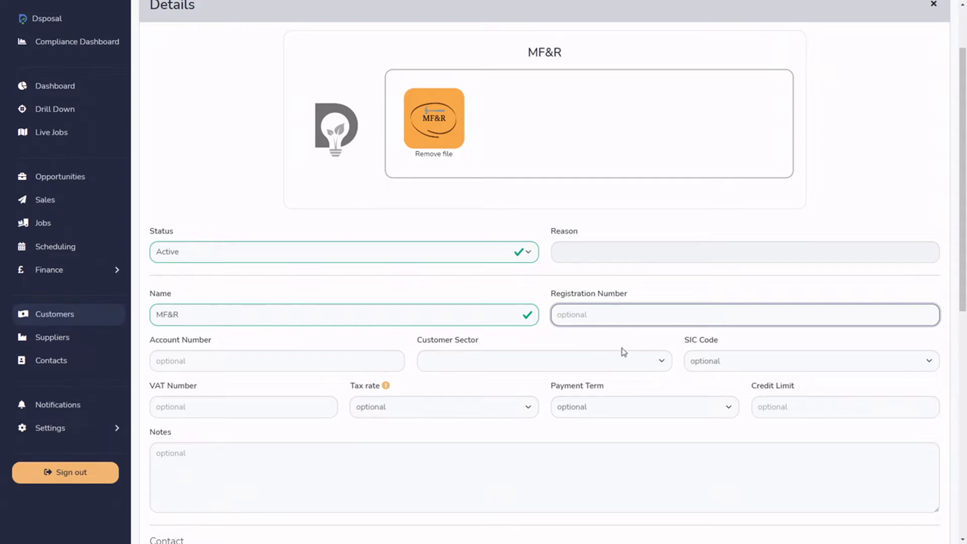
scroll(623, 346, down, 3)
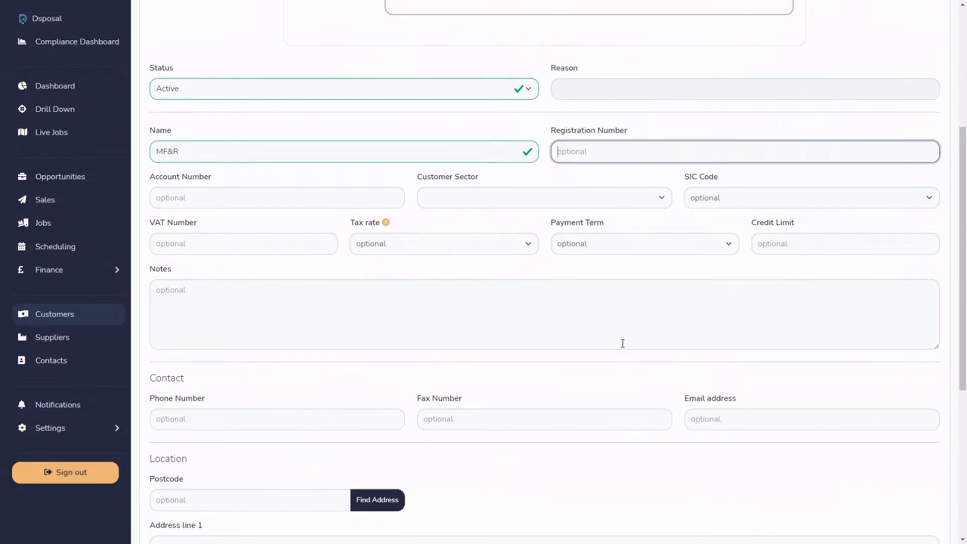
click(233, 199)
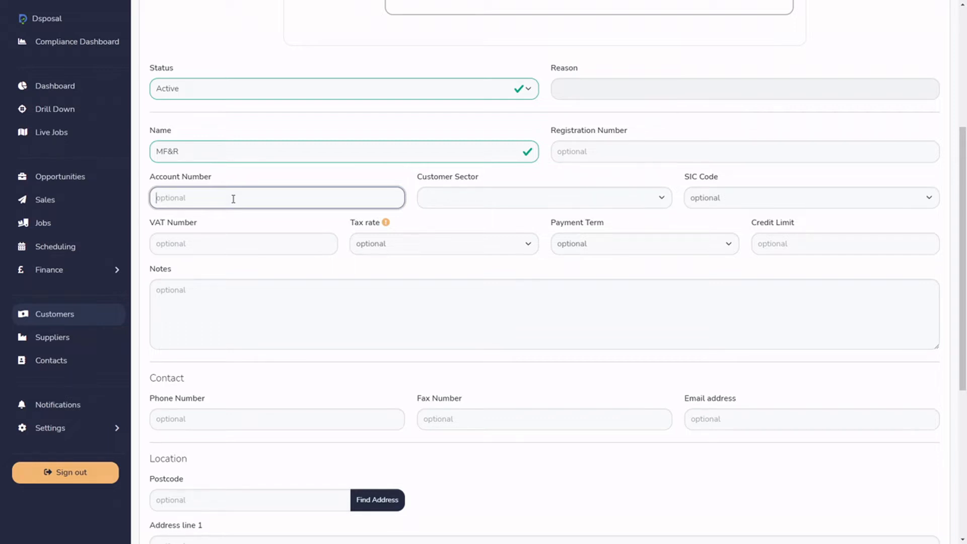
text(MFR001)
click(559, 200)
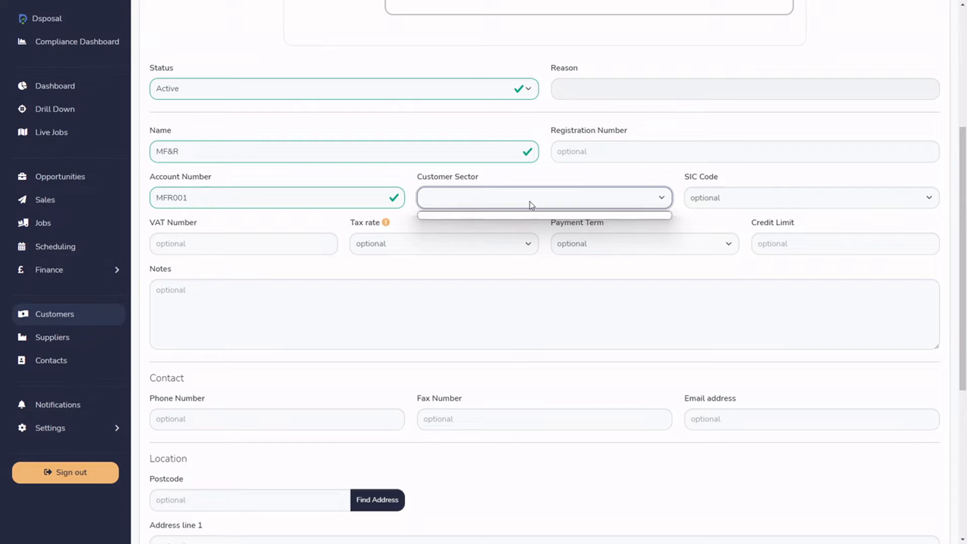
click(582, 180)
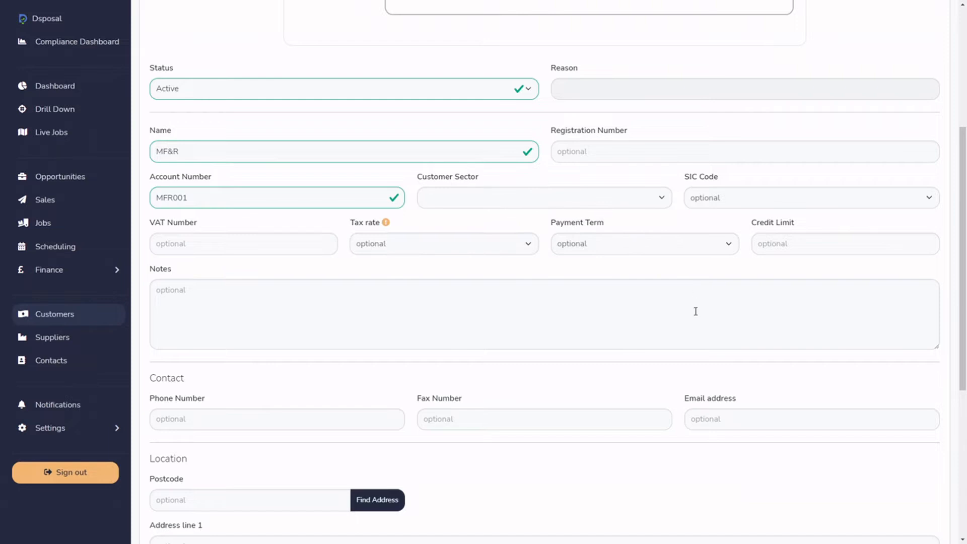
Try searching the SIC codes for "diy" and "impor", and clear the search terms.
click(769, 204)
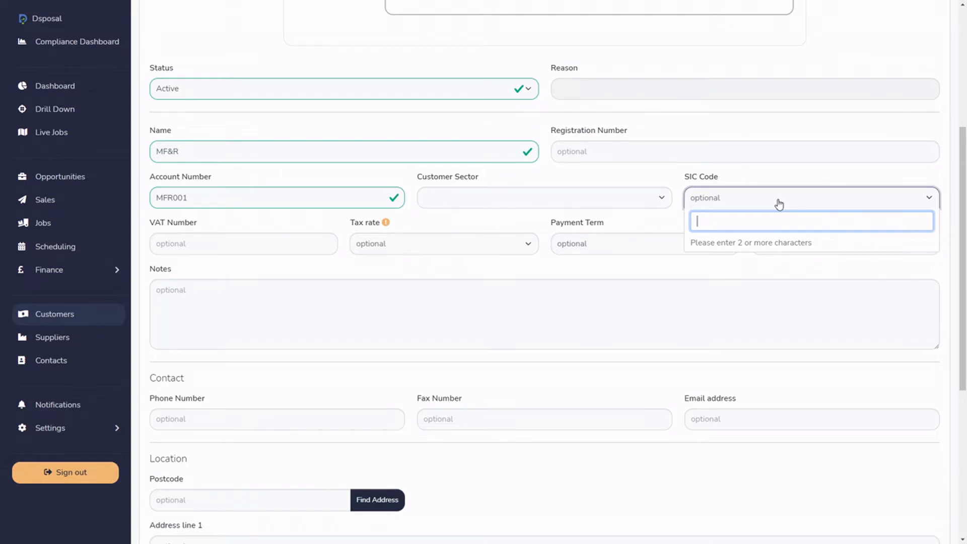
text(diy)
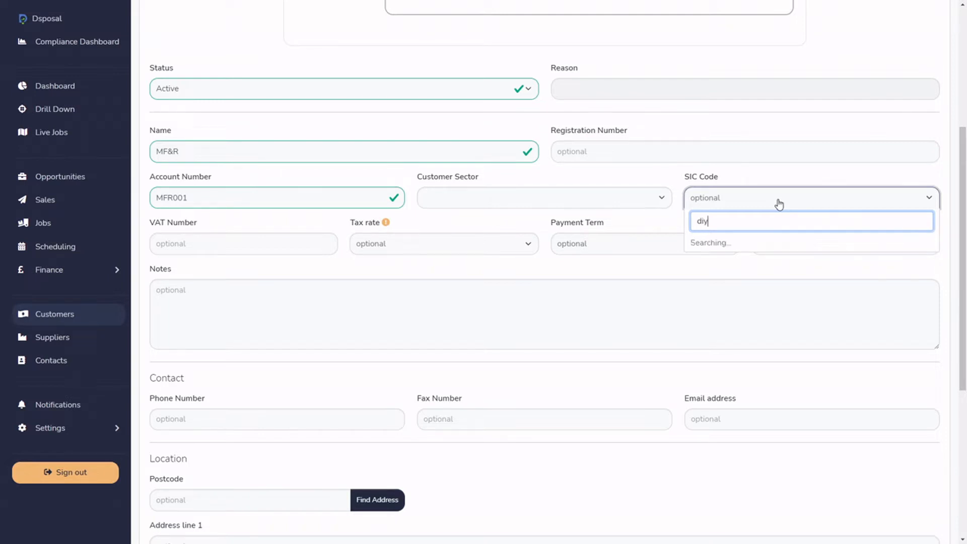
key(BackSpace)
key(BackSpace)
key(BackSpace)
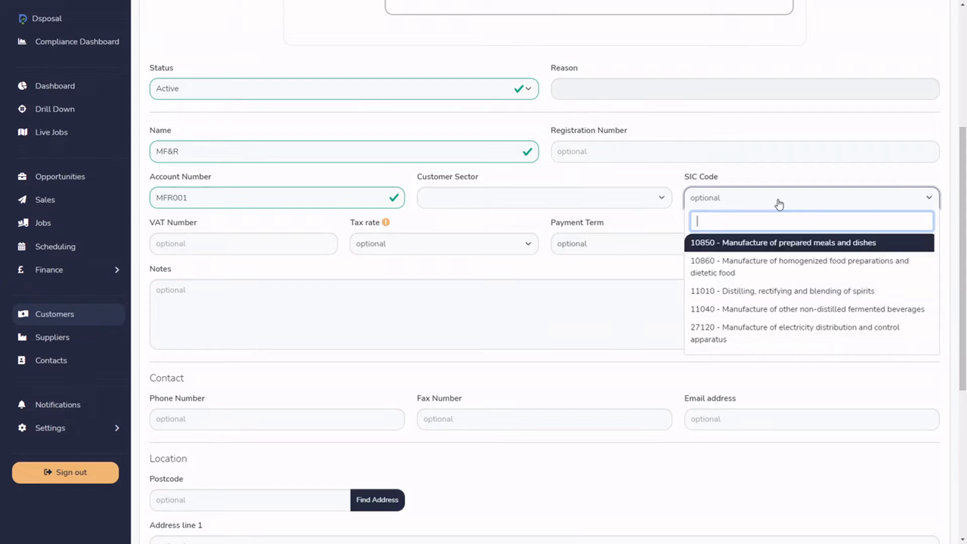
text(impor)
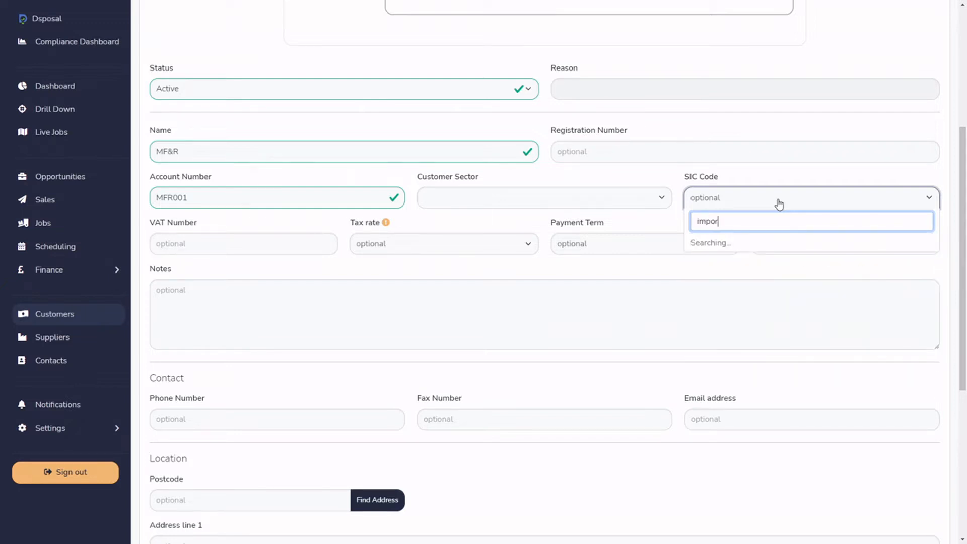
key(BackSpace)
text(rovem)
key(BackSpace)
key(BackSpace)
key(BackSpace)
key(BackSpace)
key(BackSpace)
key(BackSpace)
key(BackSpace)
key(BackSpace)
Look through the SIC codes matching "retail" and assign 47520, retail sale of hardware, paints and glass in specialised stores.
text(retail)
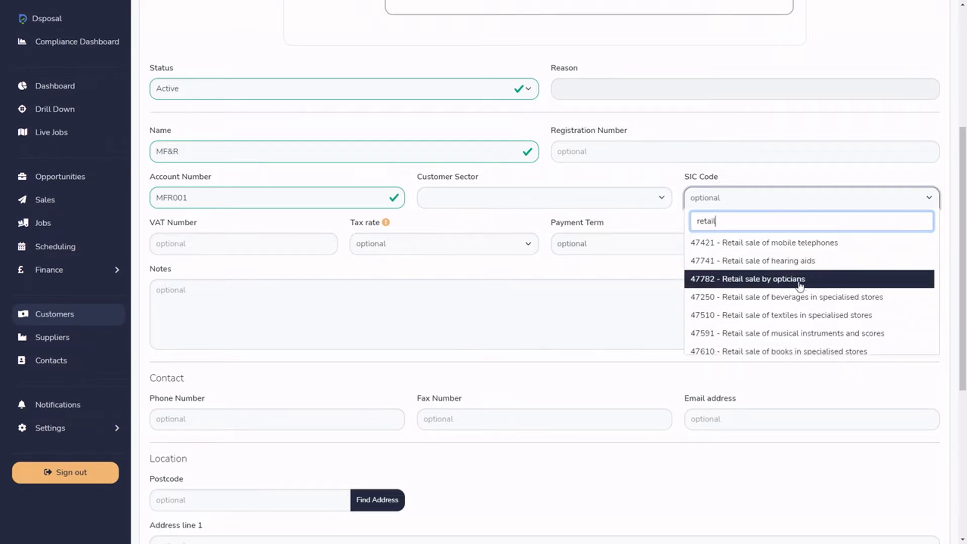
scroll(864, 270, down, 1)
scroll(864, 270, down, 6)
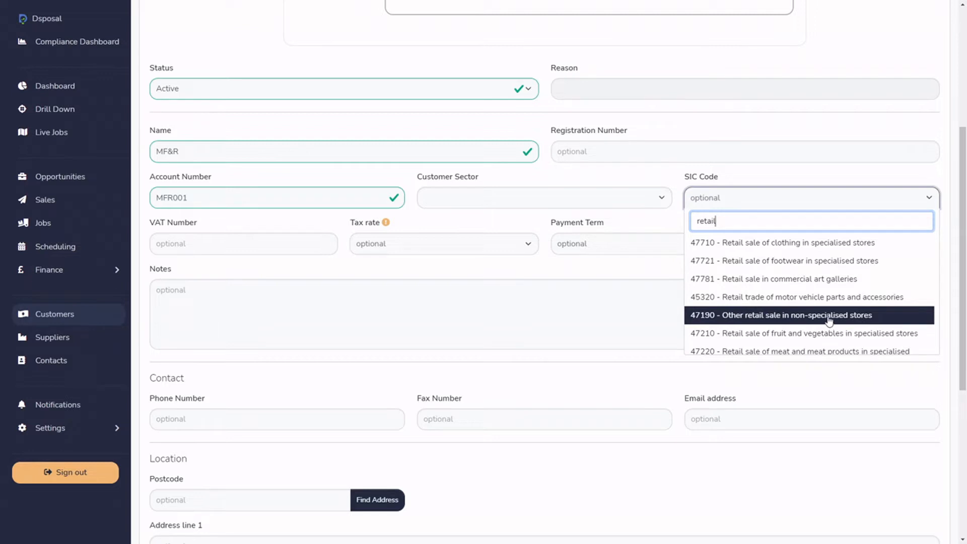
scroll(833, 316, down, 5)
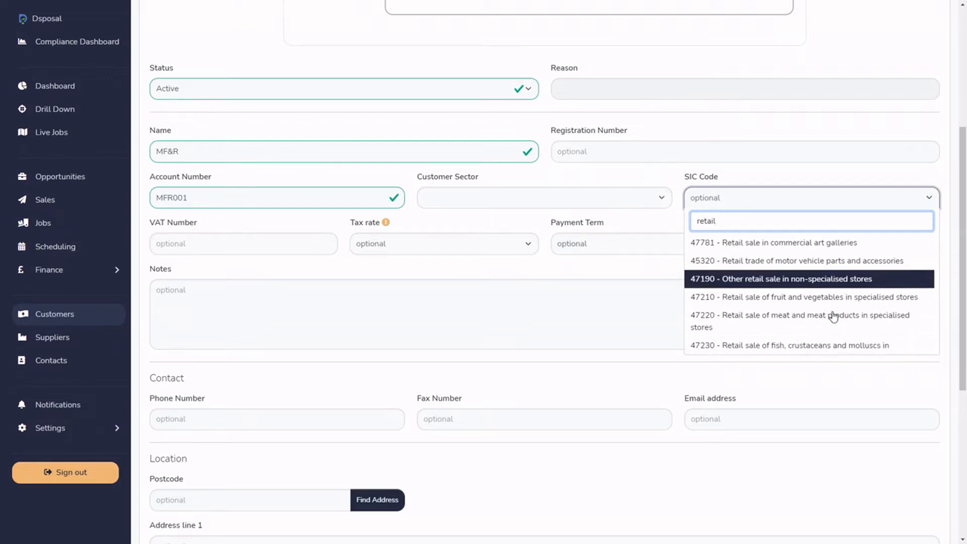
scroll(839, 320, down, 3)
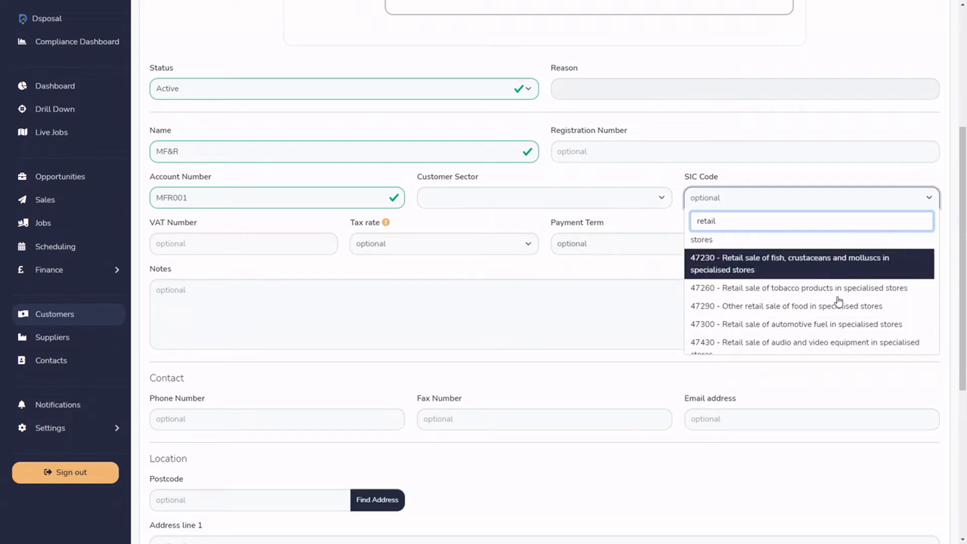
scroll(812, 298, down, 2)
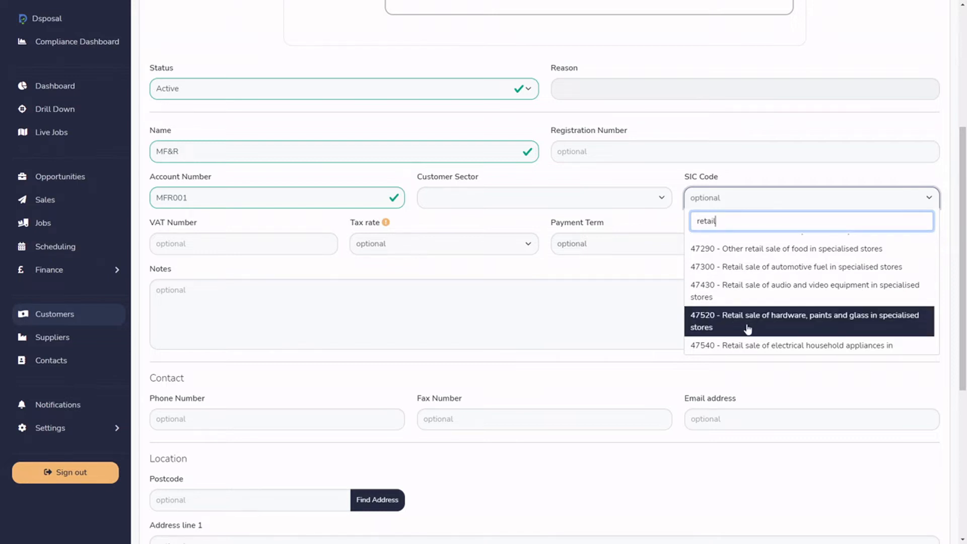
drag(736, 222, 669, 230)
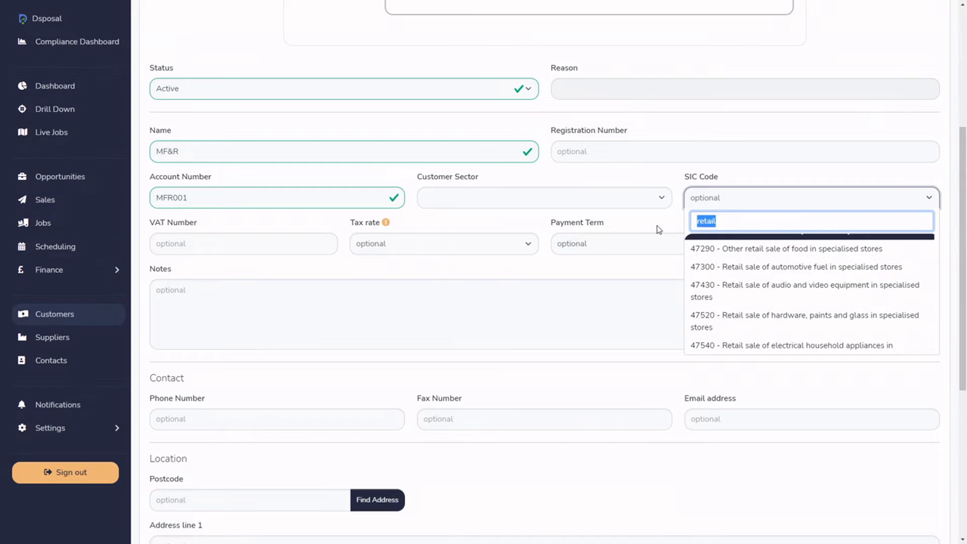
text(47520)
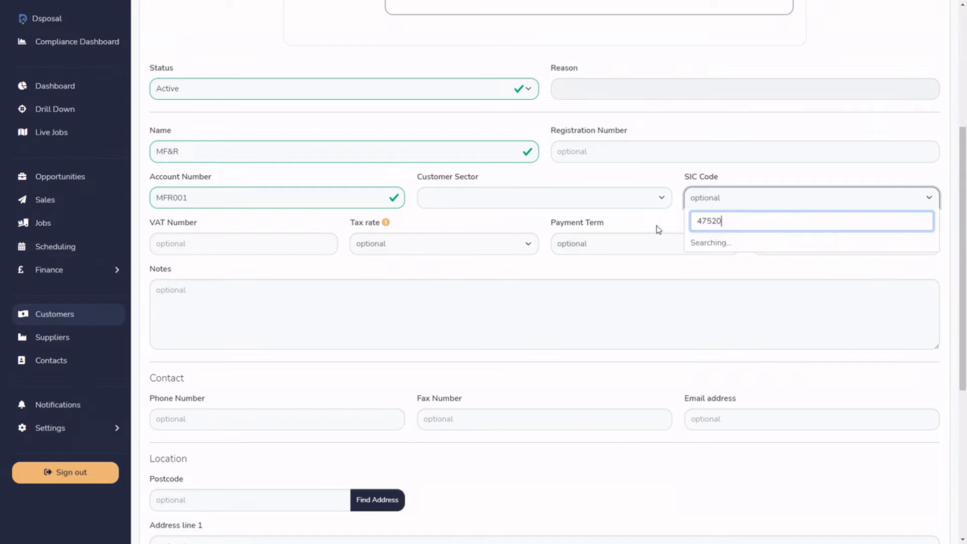
click(731, 266)
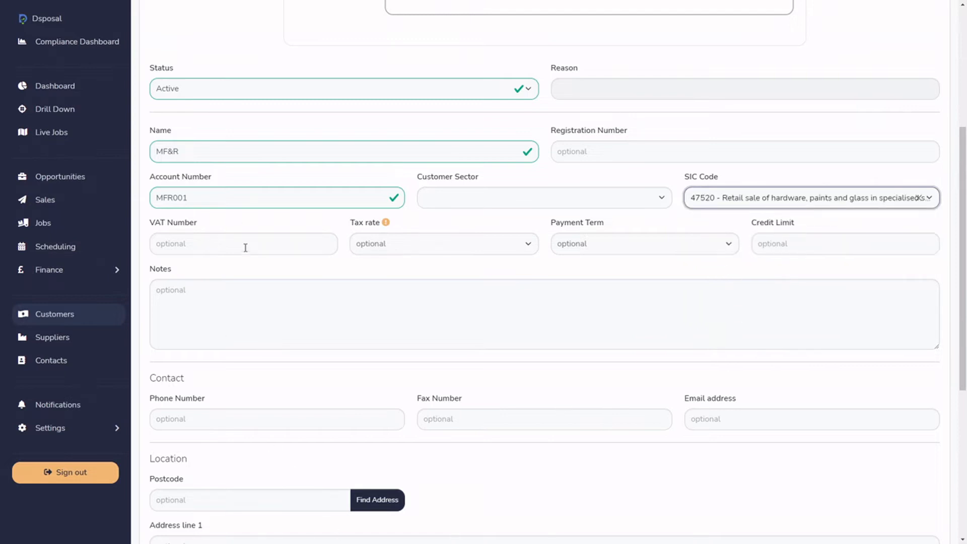
Review the available tax rates and read the warning note attached to the customer's tax rate setting.
click(481, 247)
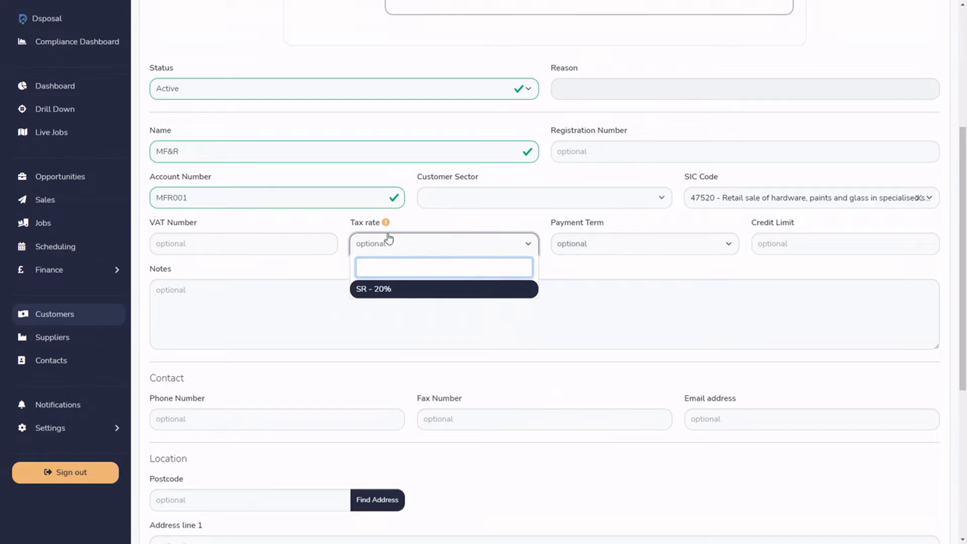
click(436, 225)
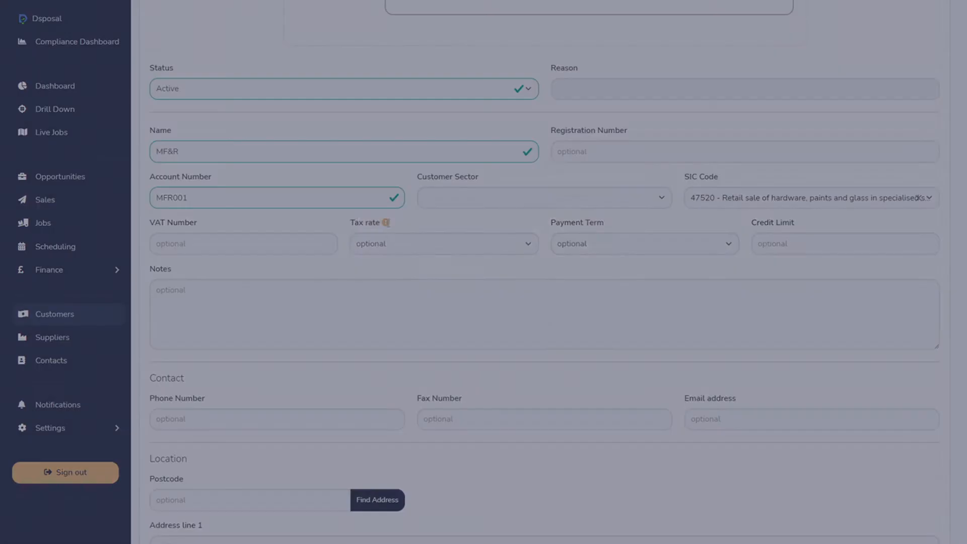
click(388, 223)
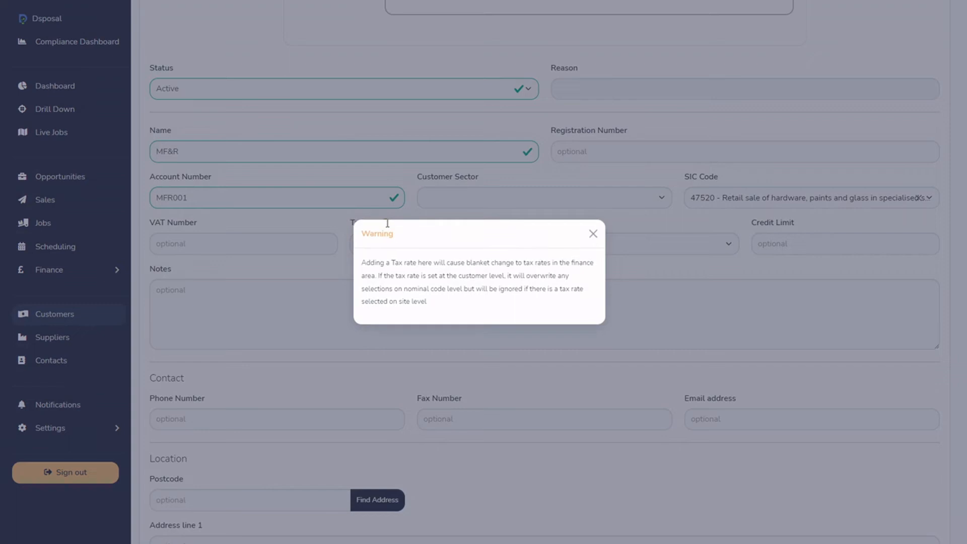
drag(362, 262, 401, 262)
click(421, 301)
click(593, 233)
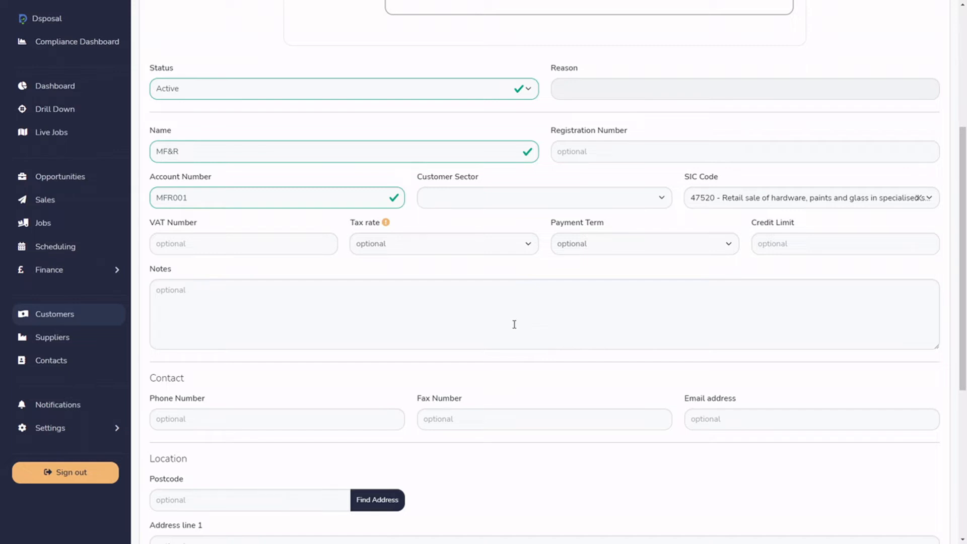
Check the payment term options and set the customer's credit limit to 10,000.
click(669, 250)
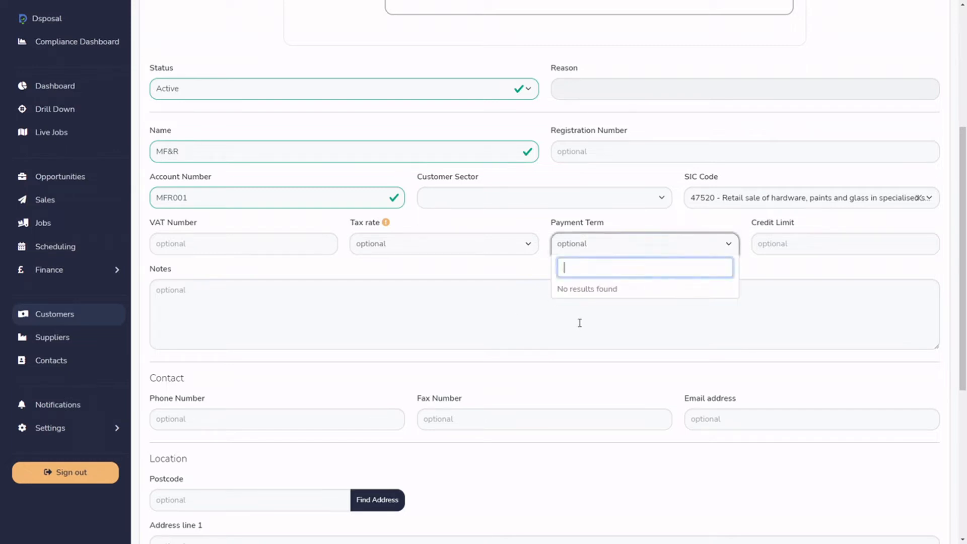
click(525, 278)
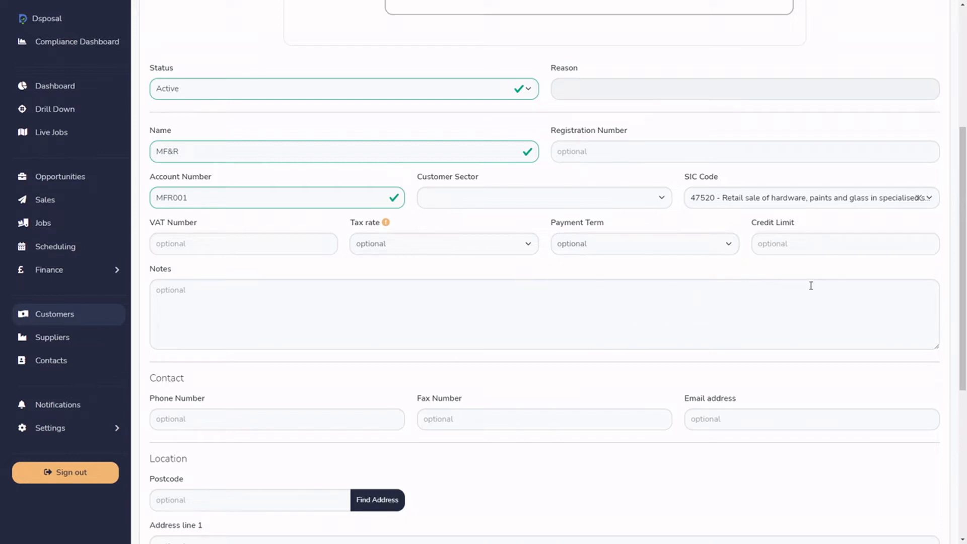
click(807, 246)
text(10,000)
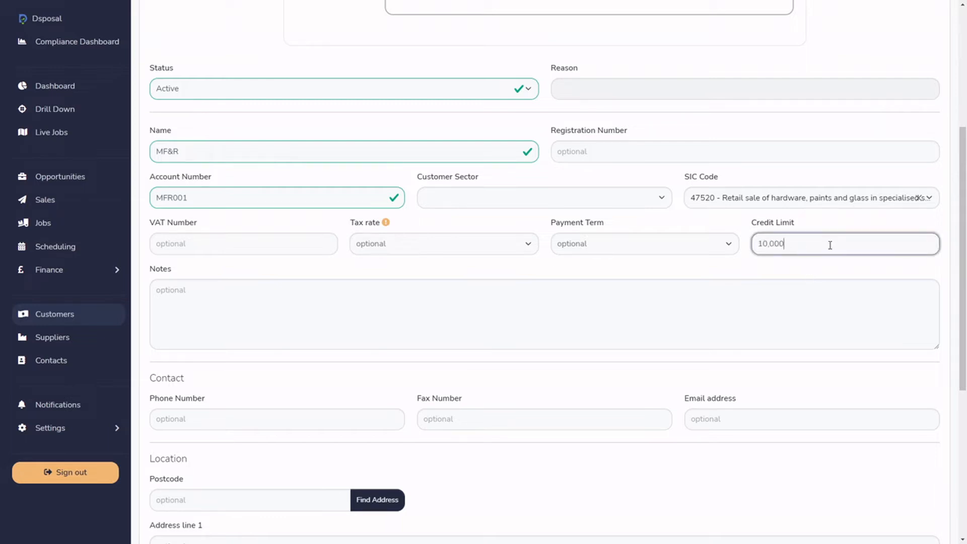
click(614, 303)
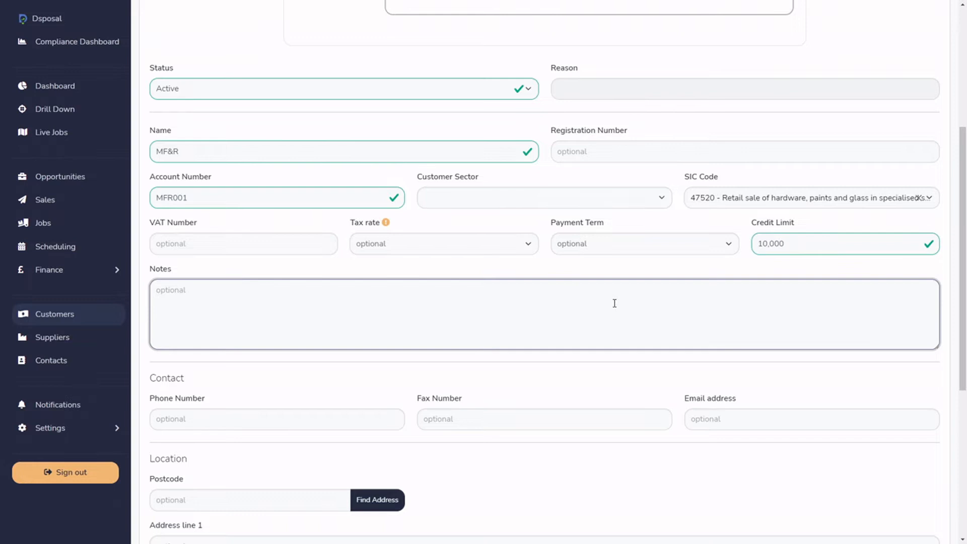
scroll(581, 346, down, 2)
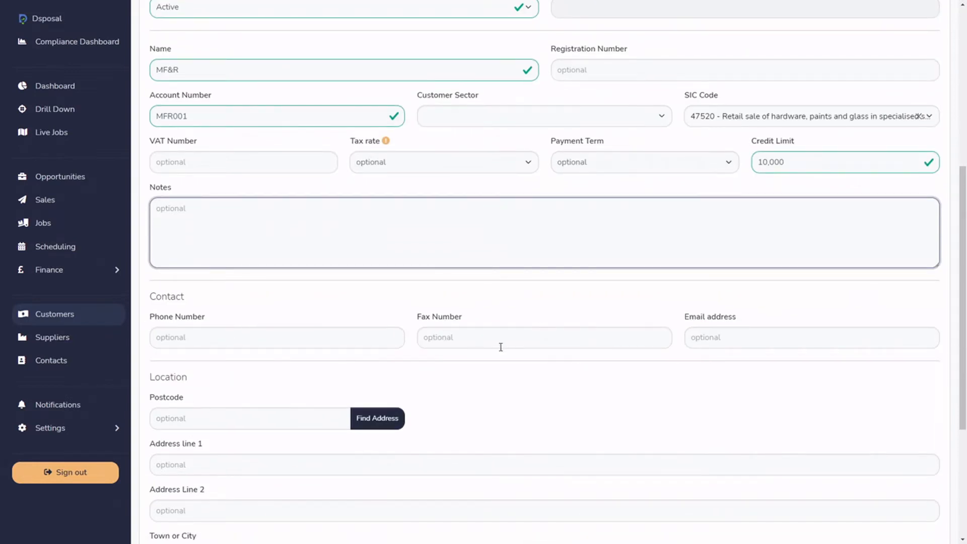
Look up the customer's postcode in the location details and fill in the address from the first match found.
scroll(697, 358, down, 4)
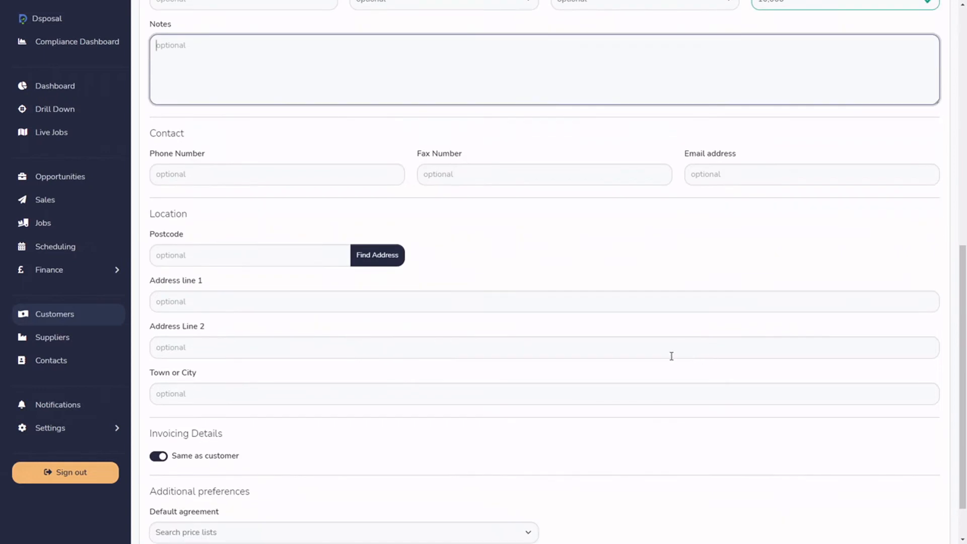
click(255, 232)
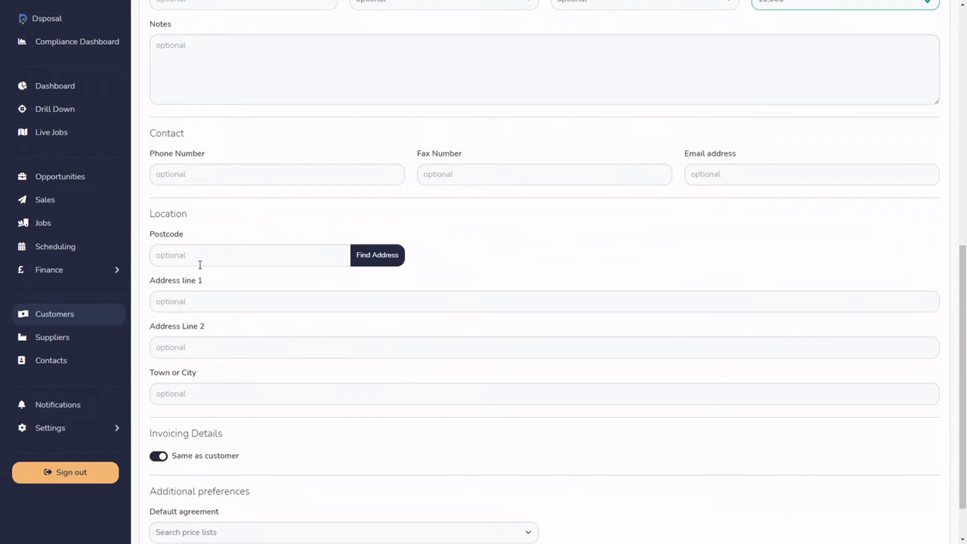
click(243, 253)
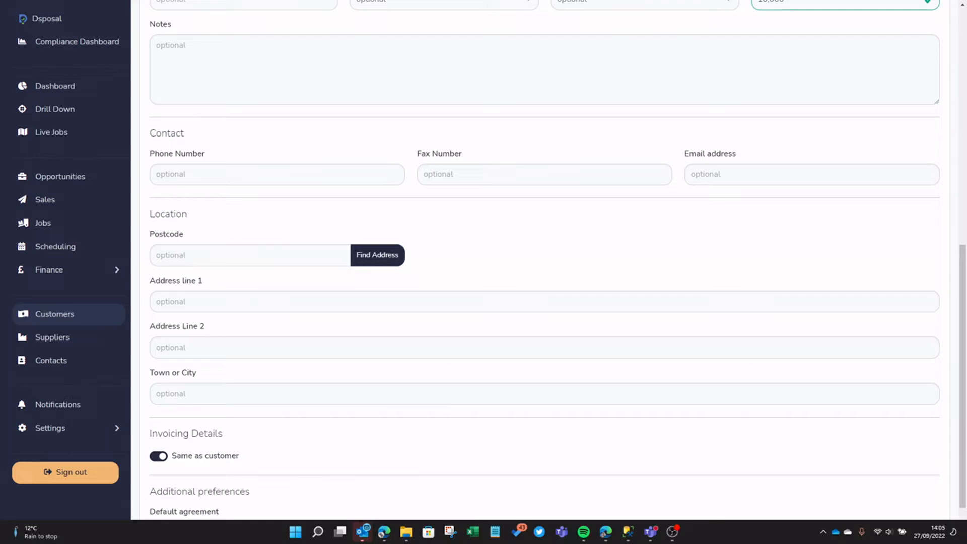
click(190, 259)
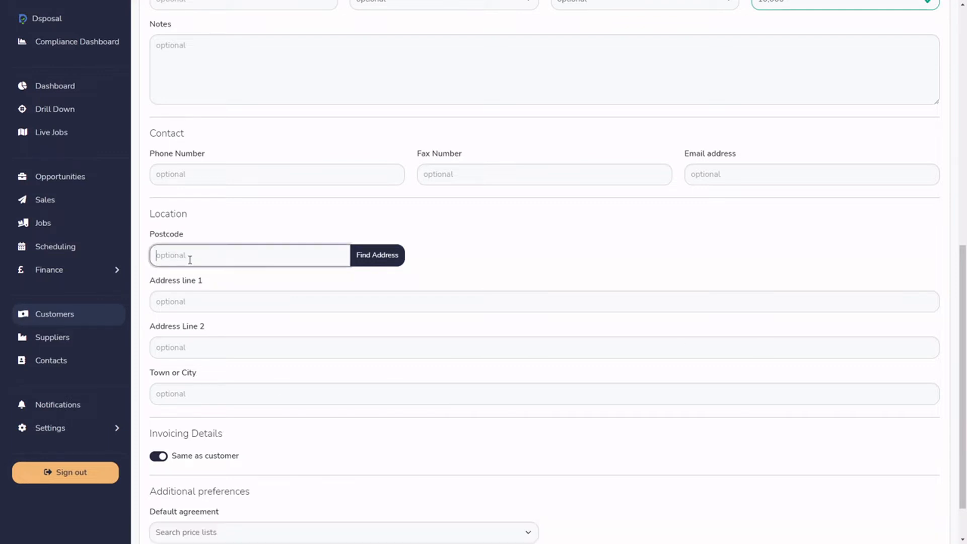
text(pr0 2AA)
text(8)
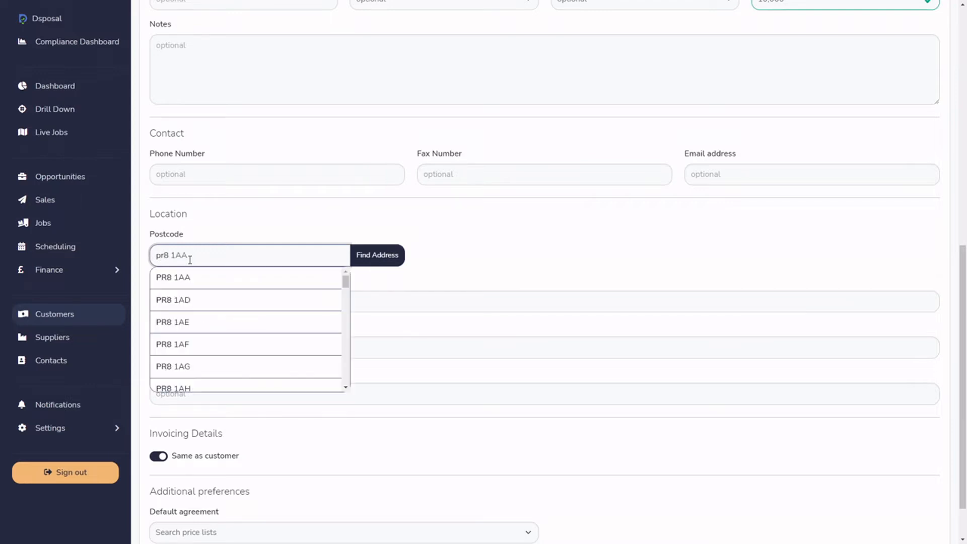
text(6ju)
click(201, 278)
click(378, 255)
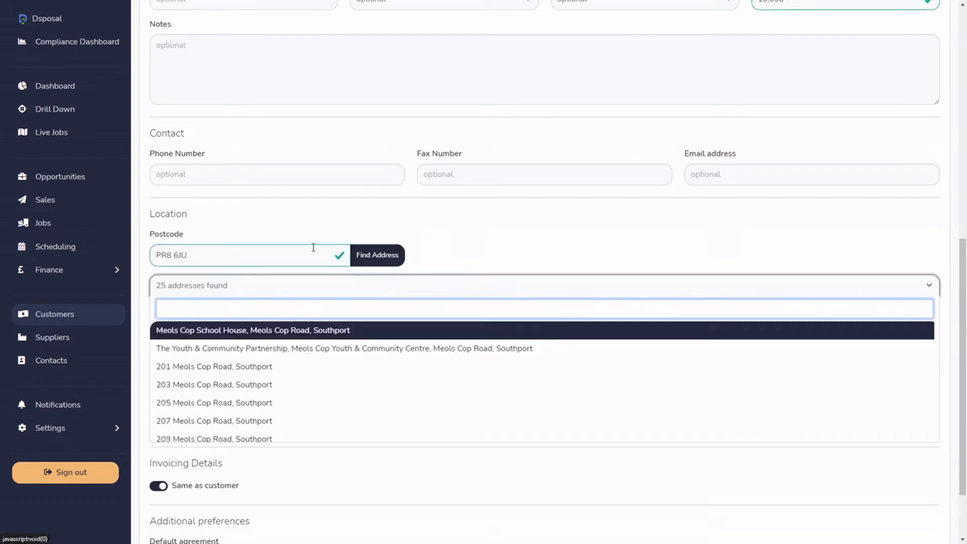
click(278, 332)
Clear the building name from the customer's address line 1 and move the road name there from address line 2.
drag(241, 301, 131, 303)
key(BackSpace)
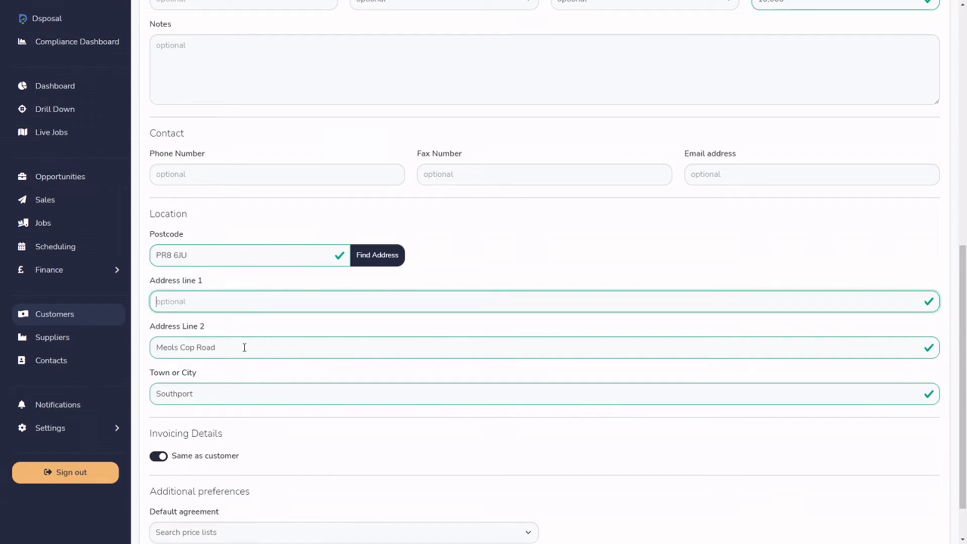
drag(244, 347, 125, 347)
key(ctrl+c)
key(BackSpace)
click(205, 303)
key(ctrl+v)
Check the completed form and try to add the new customer with the credit limit written as 10,000.
scroll(362, 451, down, 1)
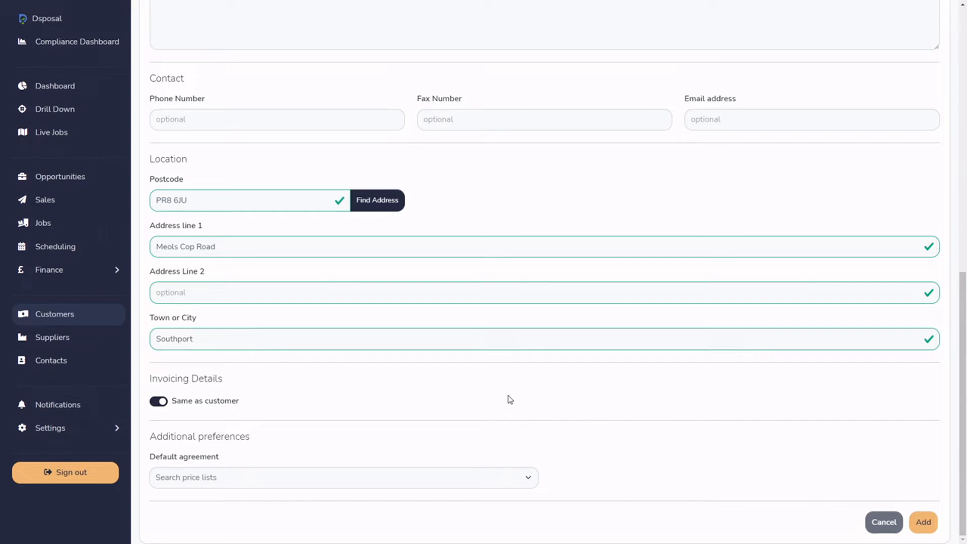
scroll(491, 406, up, 1)
scroll(491, 406, up, 10)
scroll(503, 402, down, 10)
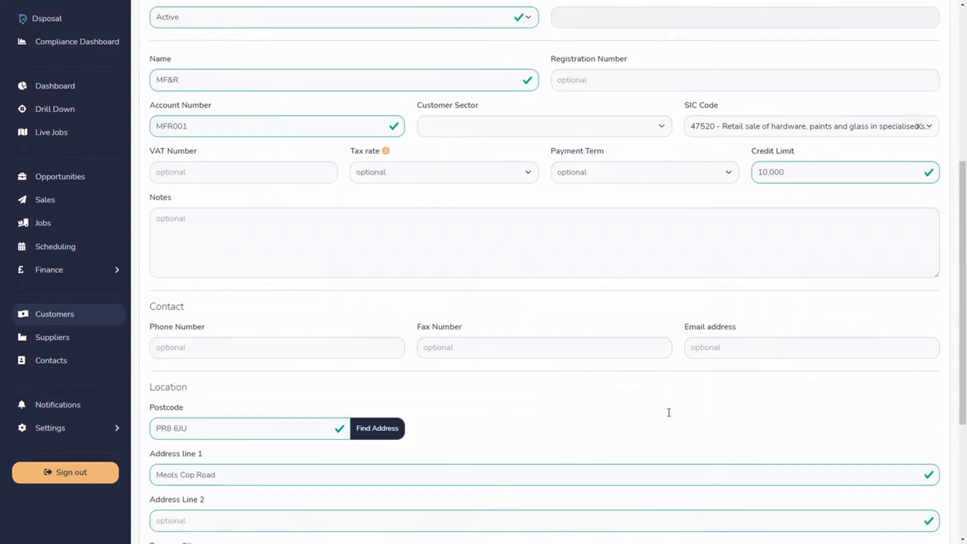
click(923, 523)
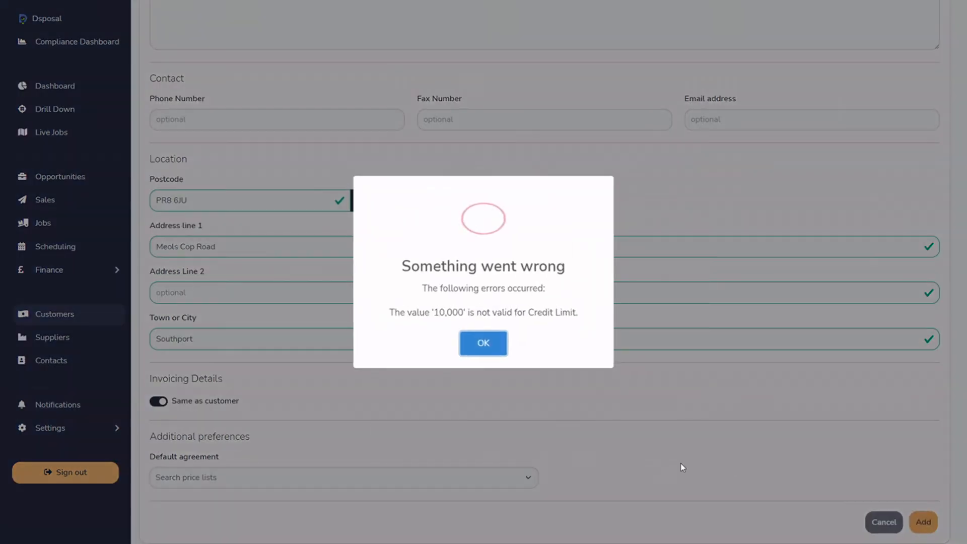
click(478, 347)
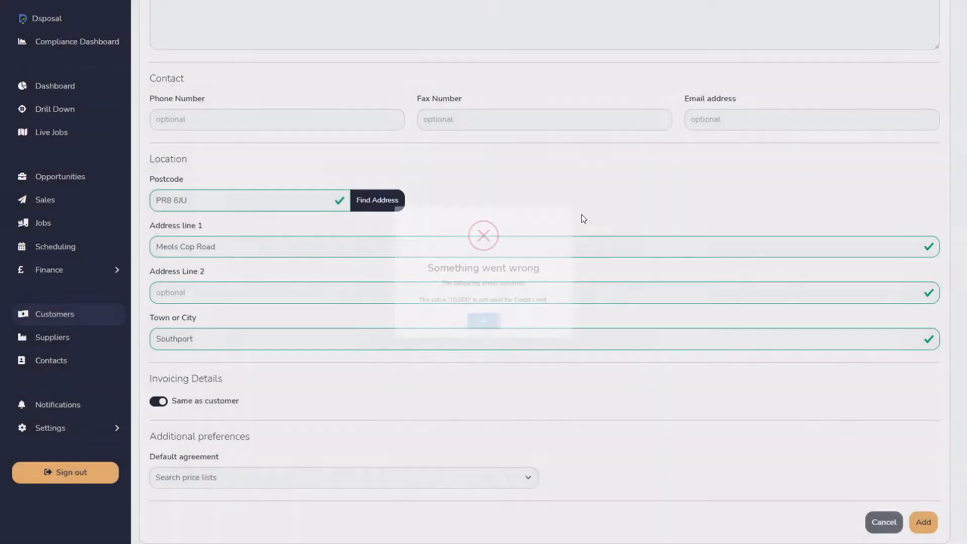
Change the credit limit to 10000 without the comma and add the customer.
scroll(761, 221, up, 6)
click(773, 264)
key(BackSpace)
scroll(793, 300, down, 6)
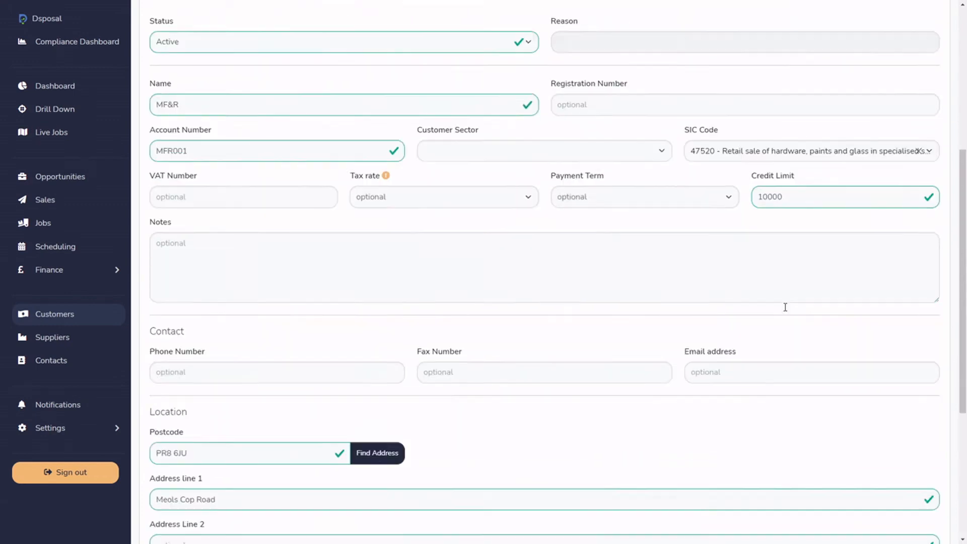
click(920, 526)
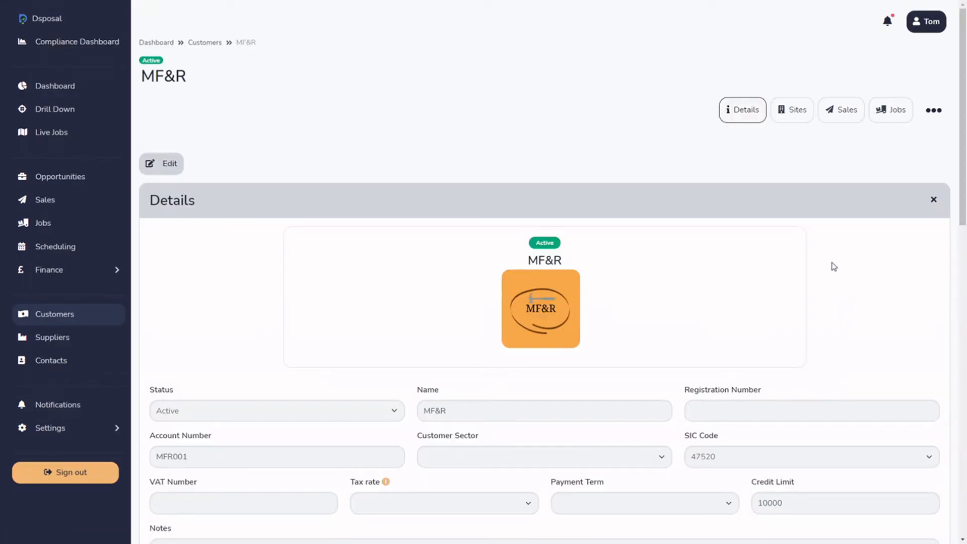
Review the saved MF&R record, including its account, location and invoicing details.
scroll(827, 309, down, 3)
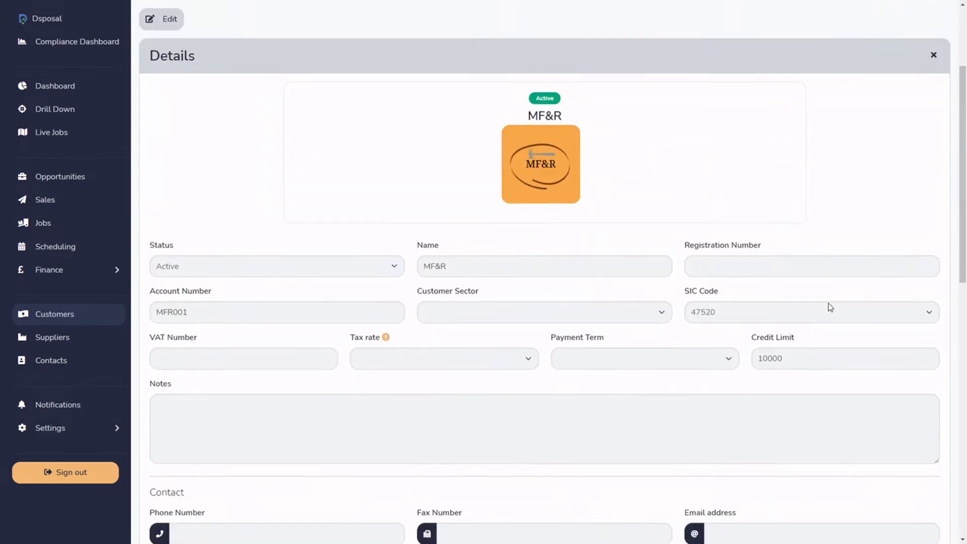
scroll(810, 268, down, 11)
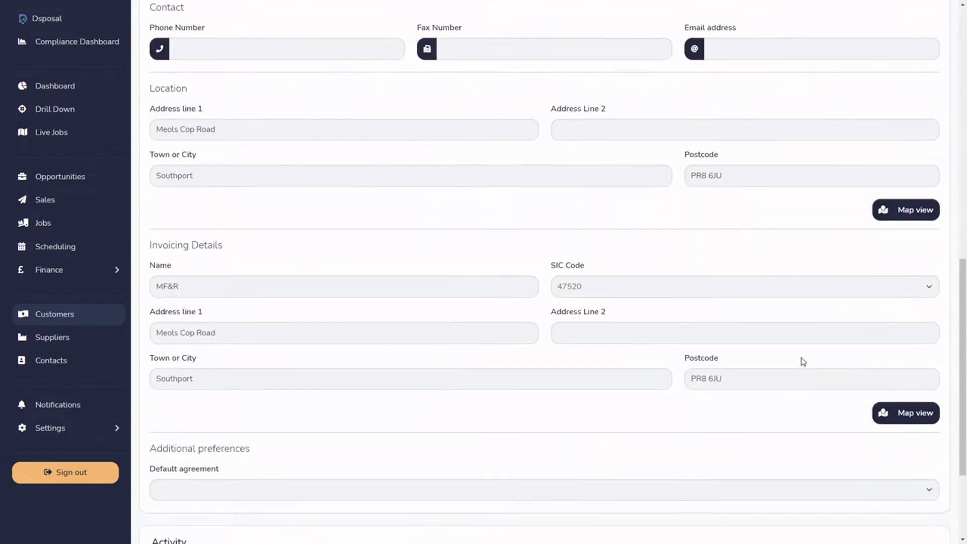
scroll(755, 388, up, 14)
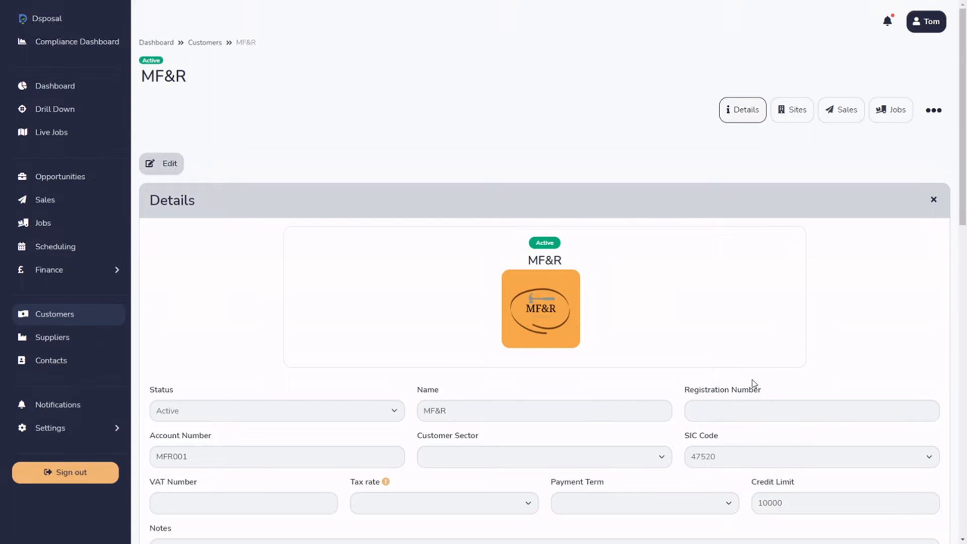
Start a new site for MF&R and upload the MF&R logo to it.
click(780, 115)
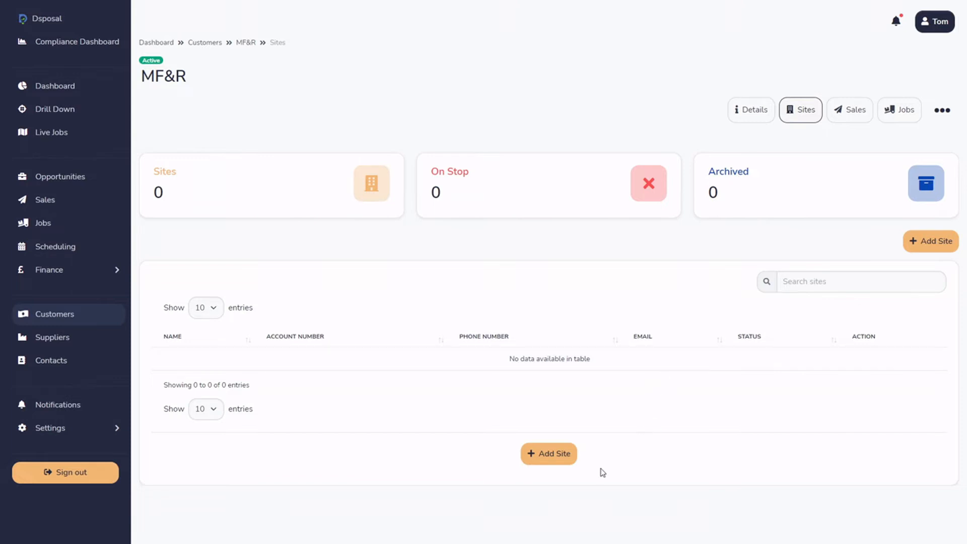
click(562, 454)
scroll(653, 422, down, 2)
scroll(511, 273, up, 4)
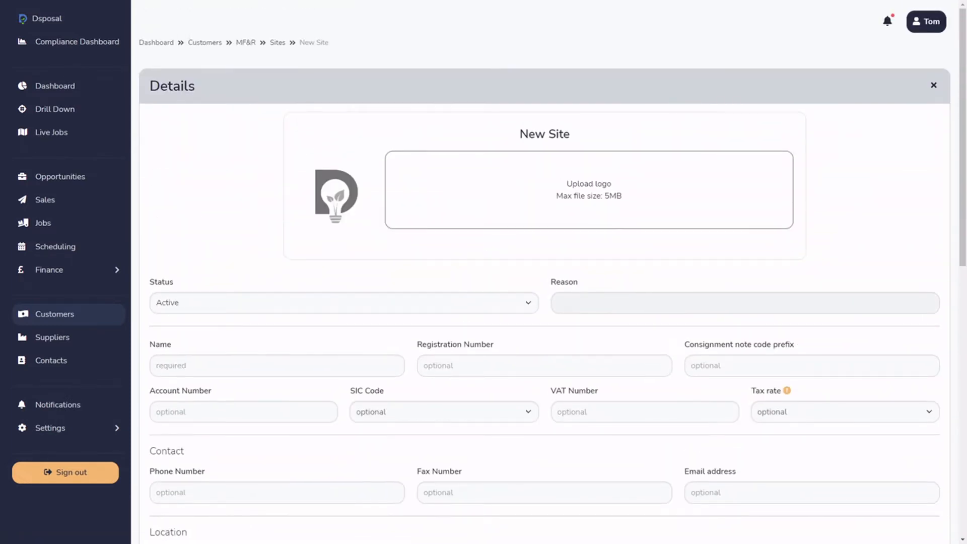
drag(752, 166, 648, 205)
scroll(453, 262, down, 2)
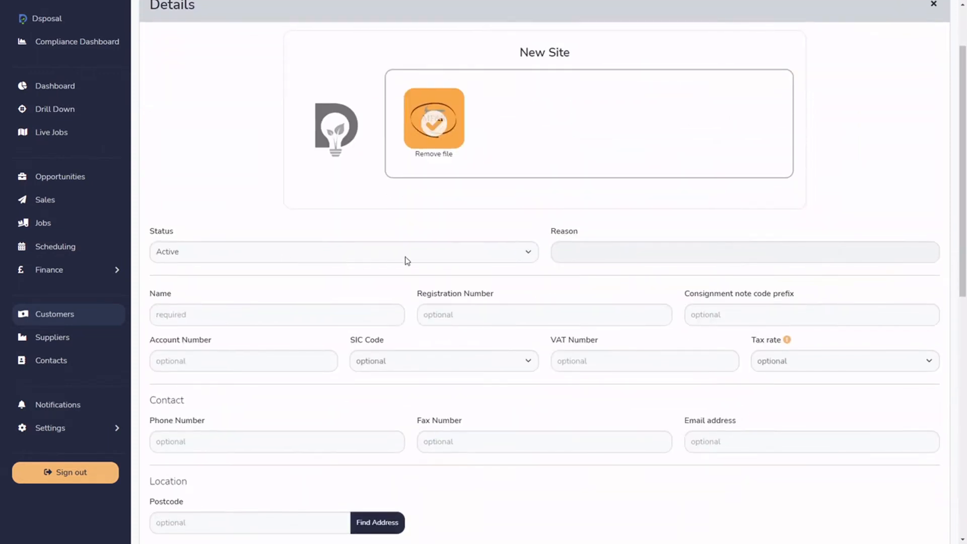
Name the site MF&R - Southport and set its consignment note code prefix to MFANDR.
click(190, 318)
text(M)
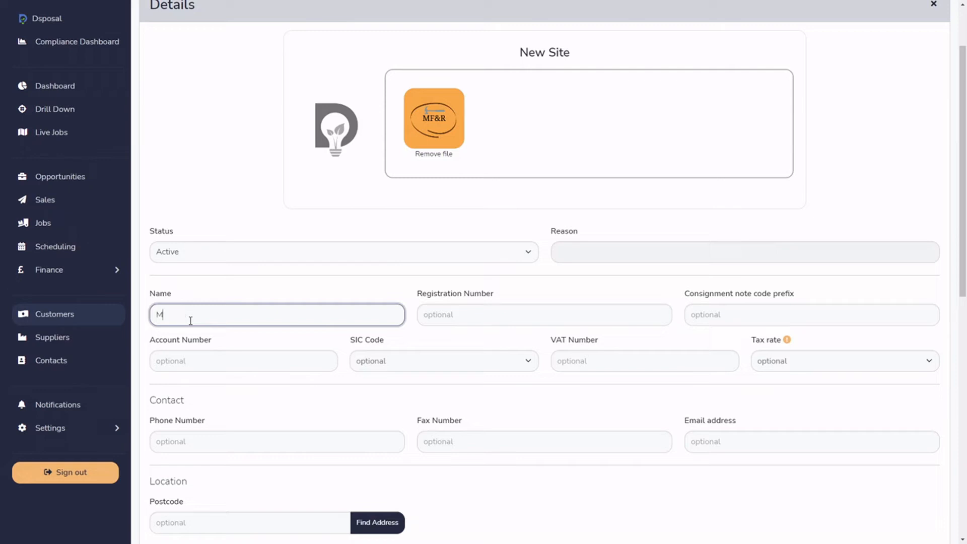
text(F&R - Southport)
click(445, 322)
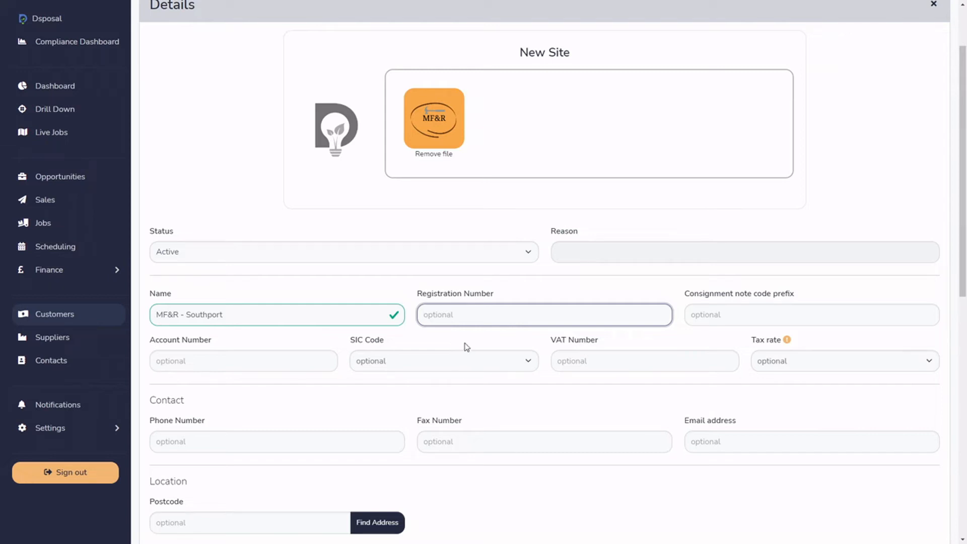
click(729, 320)
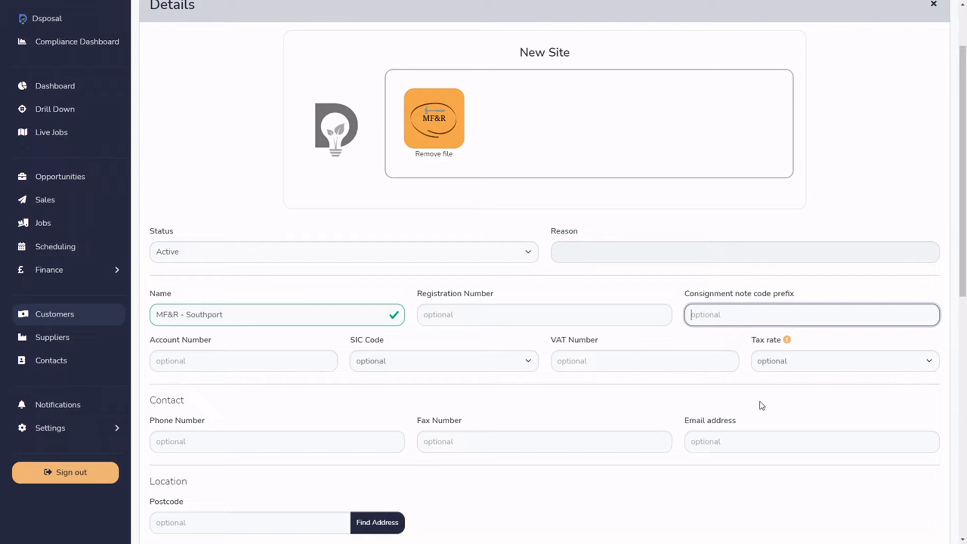
text(MFANDR)
key(ctrl+a)
click(716, 347)
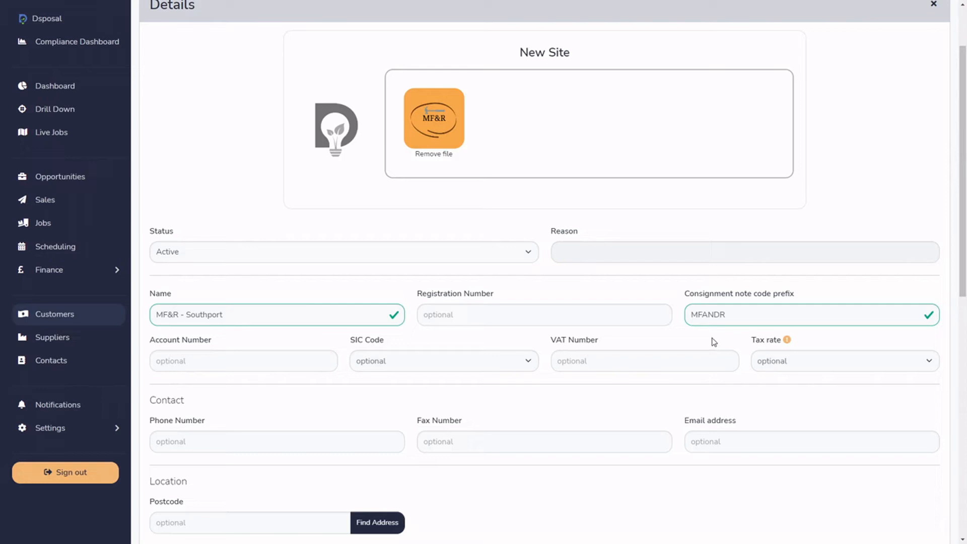
Fill in the site's account number with the same one used for the customer.
scroll(319, 416, down, 2)
click(245, 275)
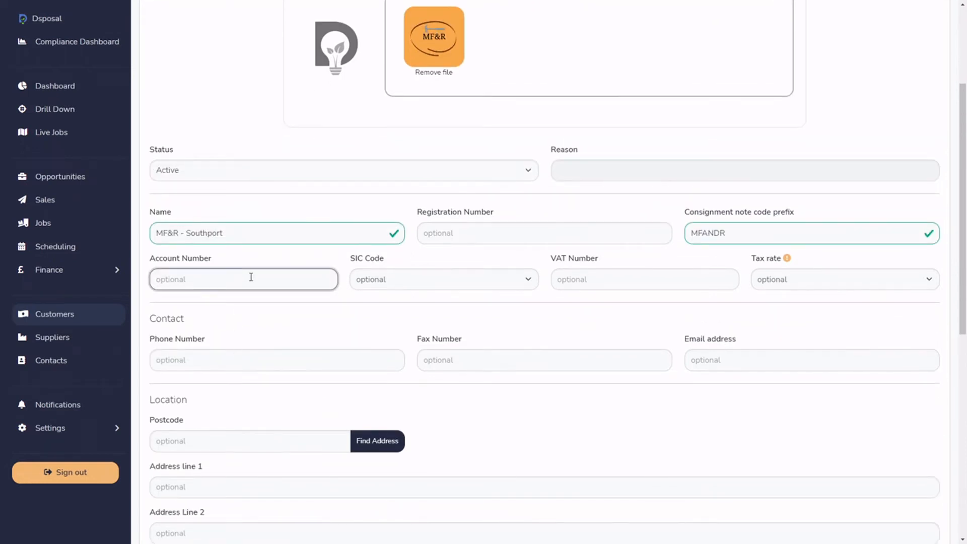
text(MFR001)
Try searching the site's SIC codes for 45720 and clear the search term.
click(423, 285)
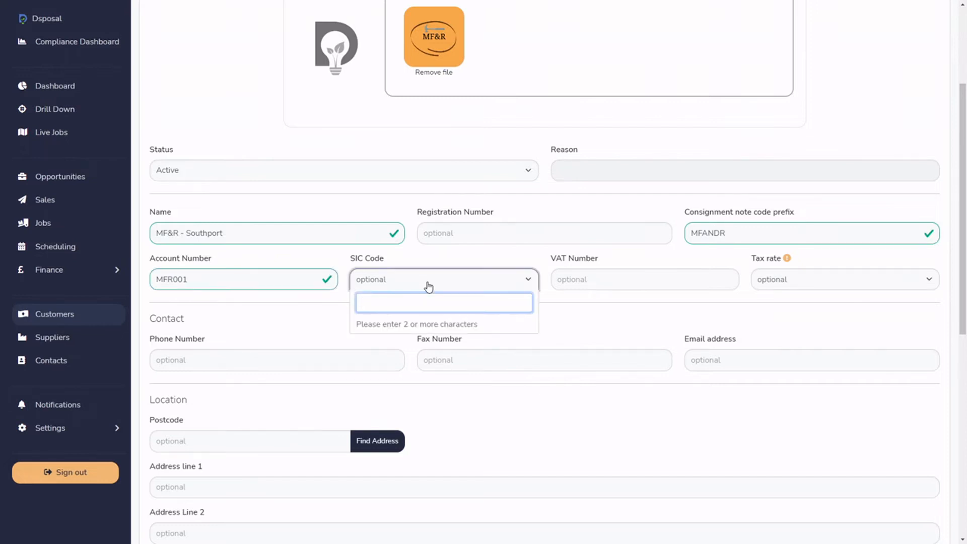
text(45720)
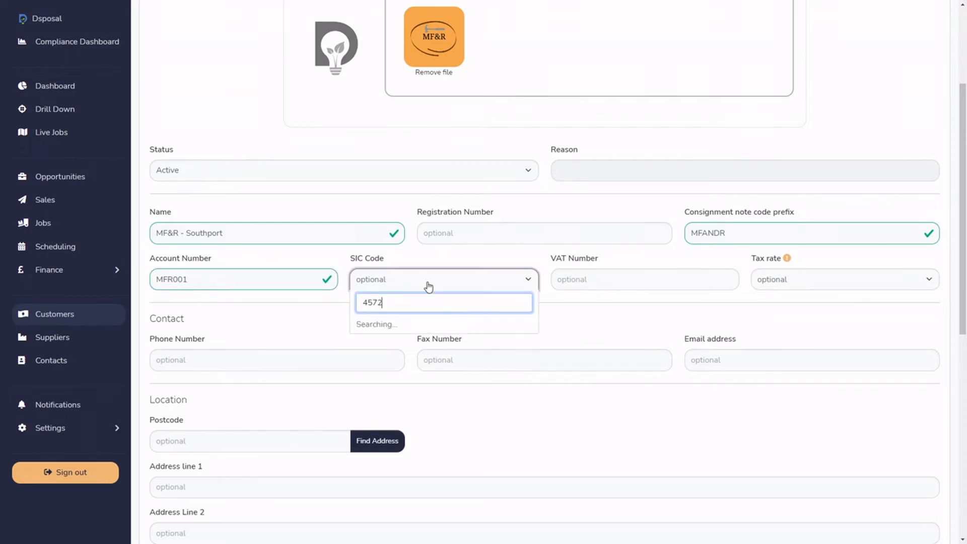
key(BackSpace)
key(BackSpace)
key(BackSpace)
key(BackSpace)
key(BackSpace)
Search the SIC codes for "retail" and assign 47520, retail sale of hardware, paints and glass in specialised stores, to the site.
text(re)
scroll(453, 362, down, 5)
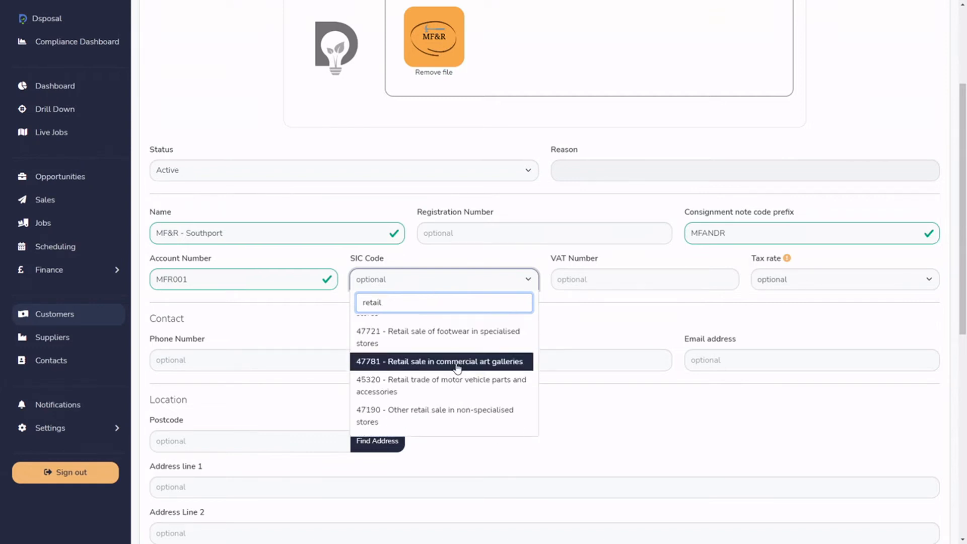
scroll(486, 382, down, 3)
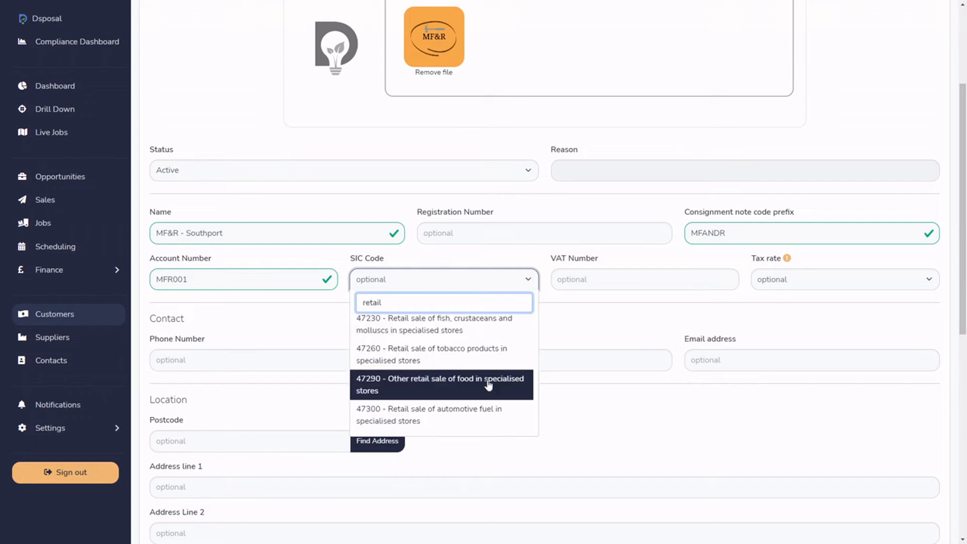
scroll(438, 352, down, 4)
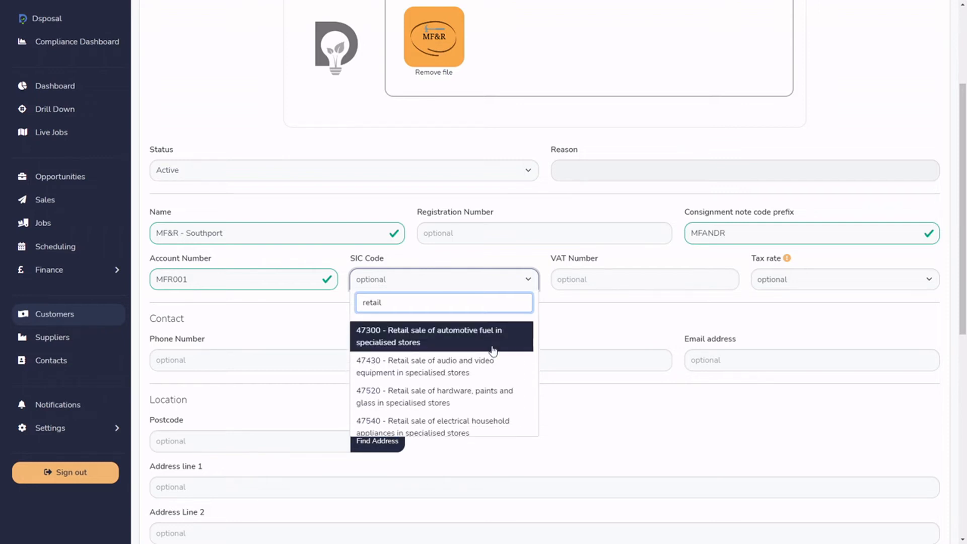
click(462, 392)
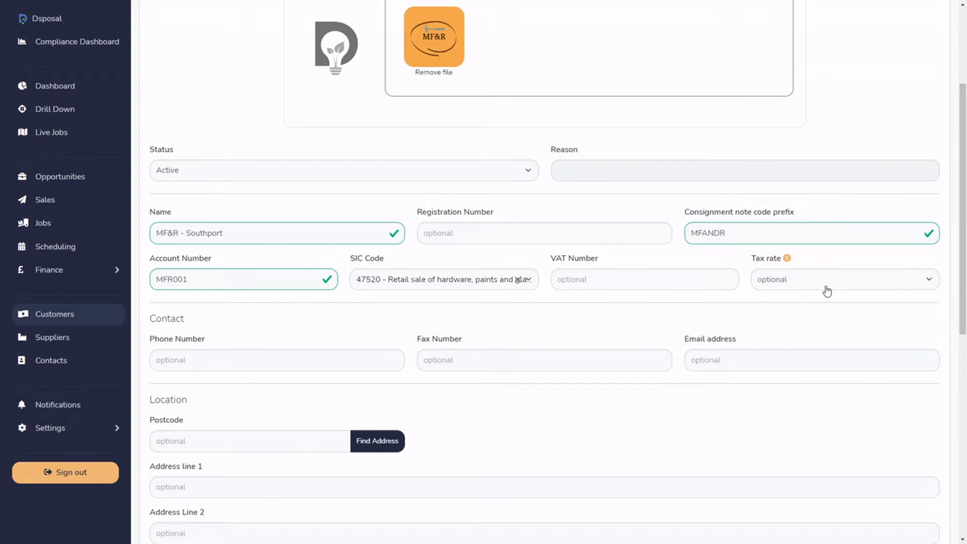
Look up the site's postcode in its location details and fill in the first matching address.
scroll(612, 337, down, 3)
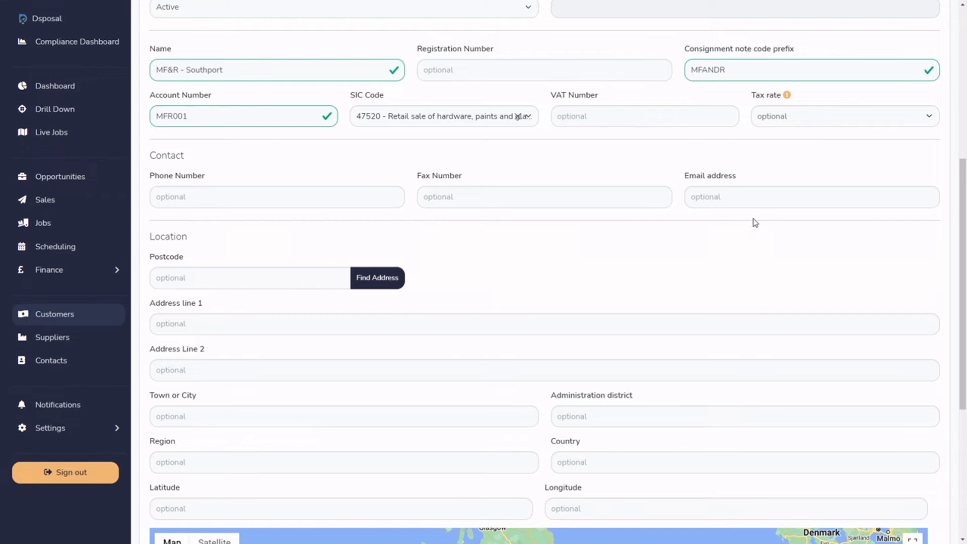
scroll(596, 244, down, 2)
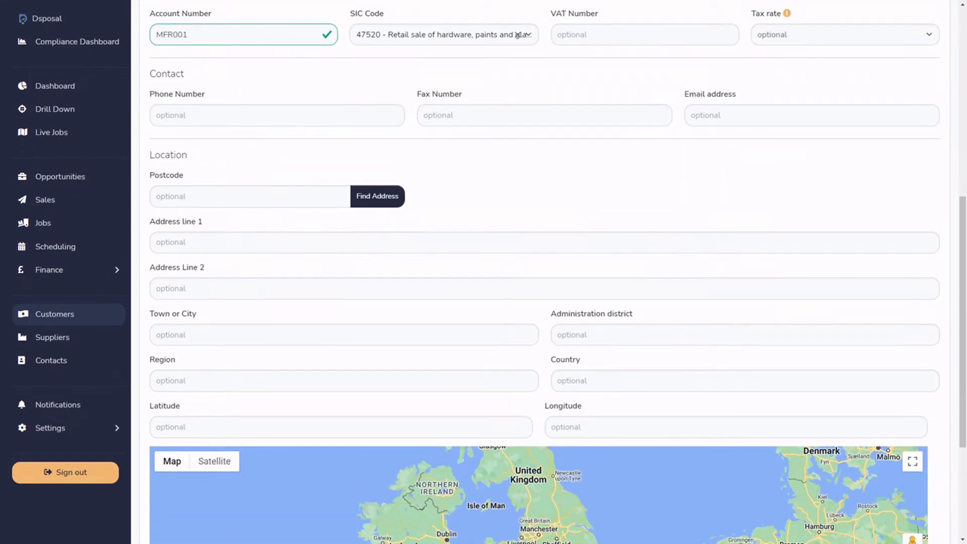
click(181, 197)
text(PR8 6JU)
click(178, 218)
click(355, 200)
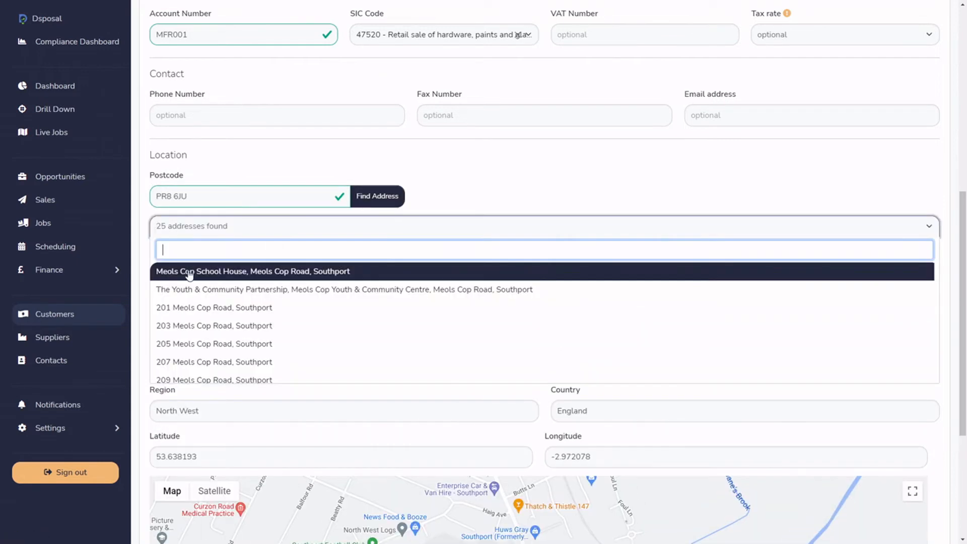
click(198, 274)
Replace the site's address line 1 with the road name cut from address line 2.
drag(246, 292, 150, 292)
key(ctrl+x)
drag(250, 250, 133, 246)
key(ctrl+v)
click(462, 208)
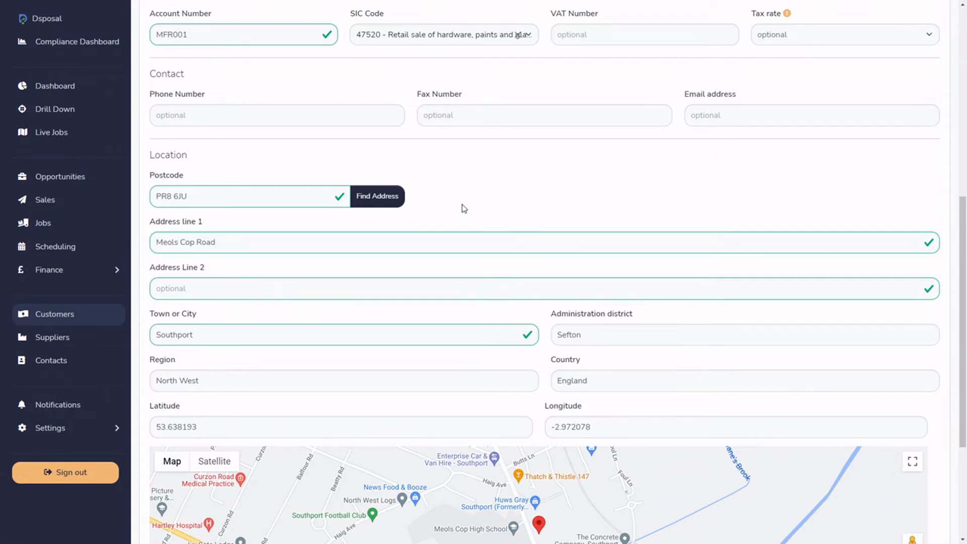
scroll(554, 211, down, 4)
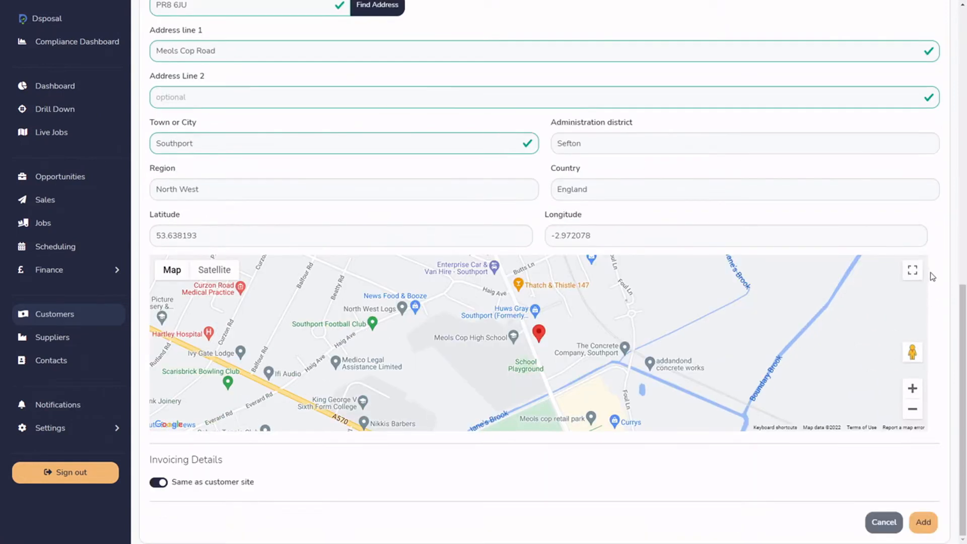
Enlarge the site's location map and move the marker south onto Meols Cop retail park.
click(912, 270)
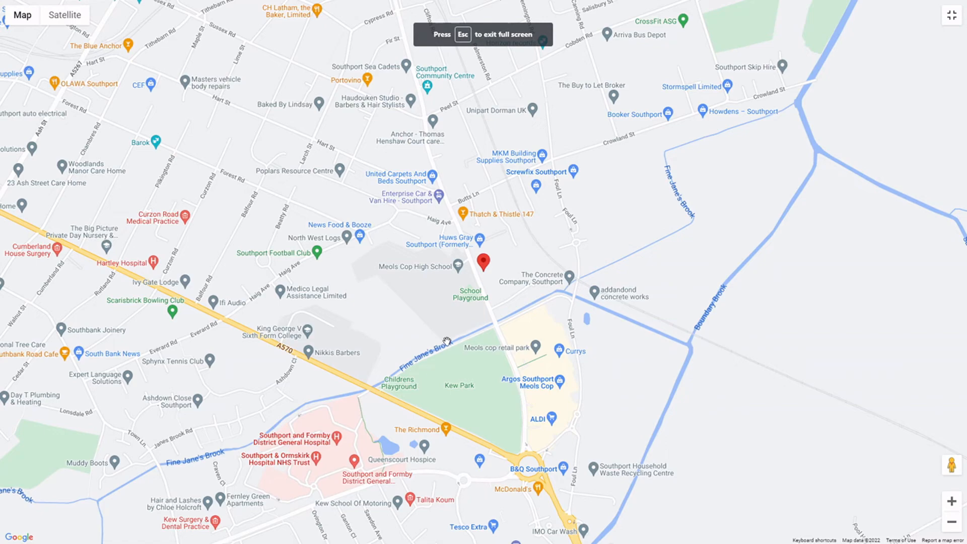
click(951, 15)
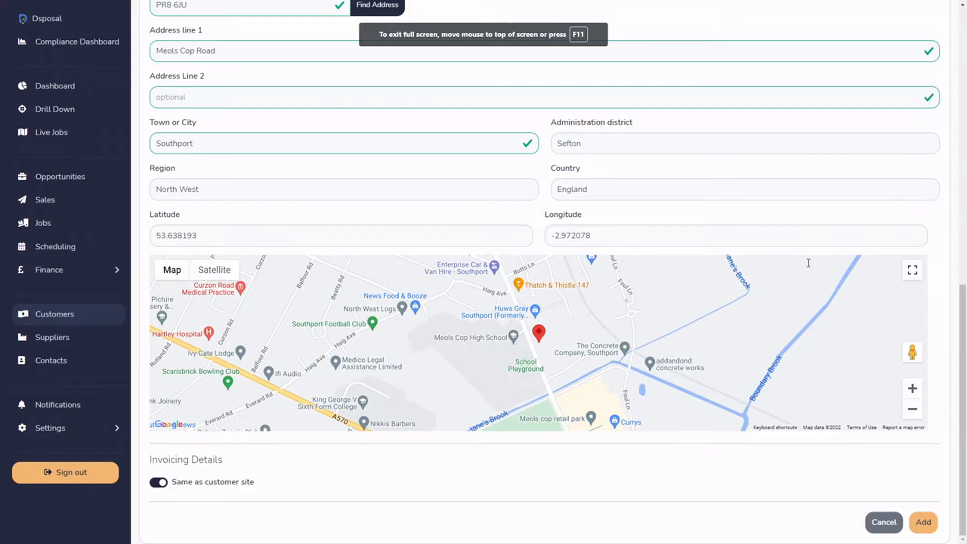
click(915, 275)
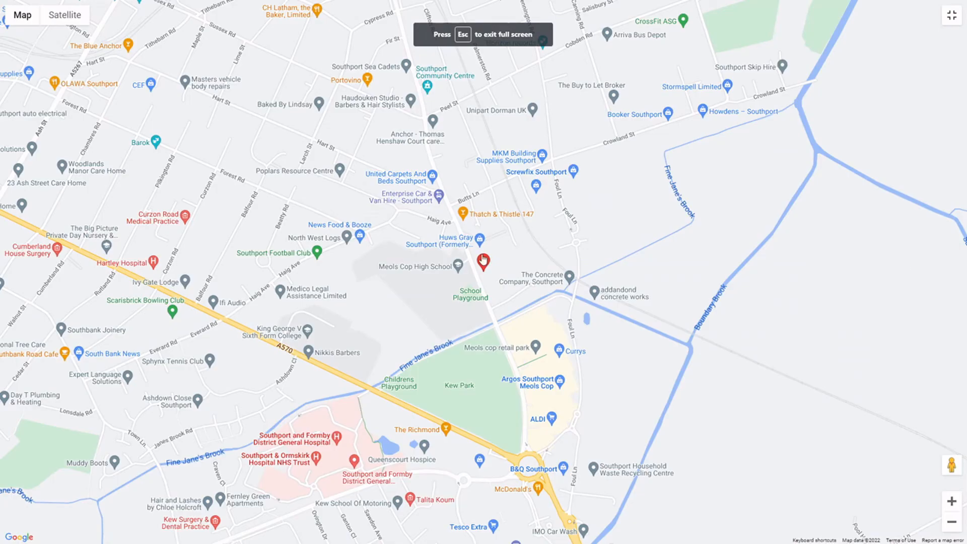
drag(500, 302, 472, 236)
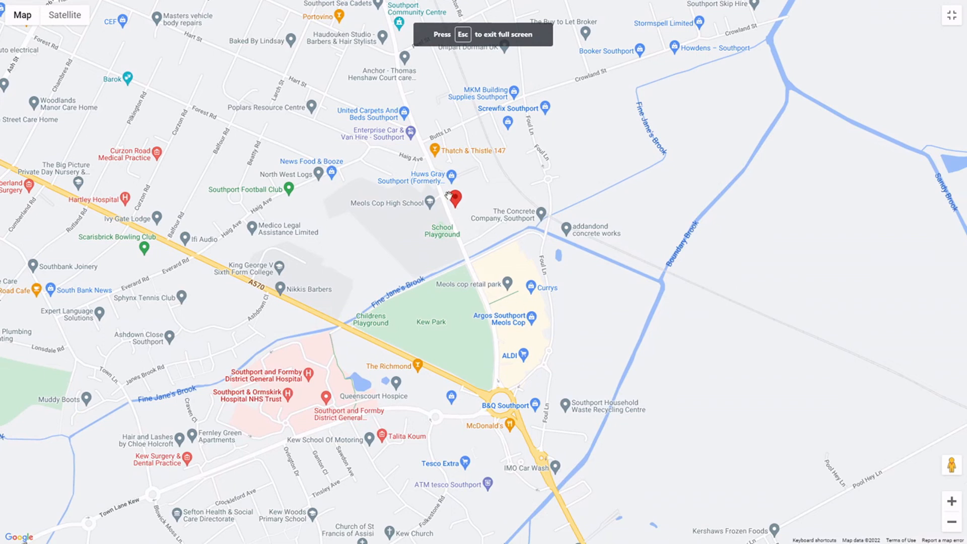
drag(455, 202, 500, 298)
scroll(499, 300, up, 5)
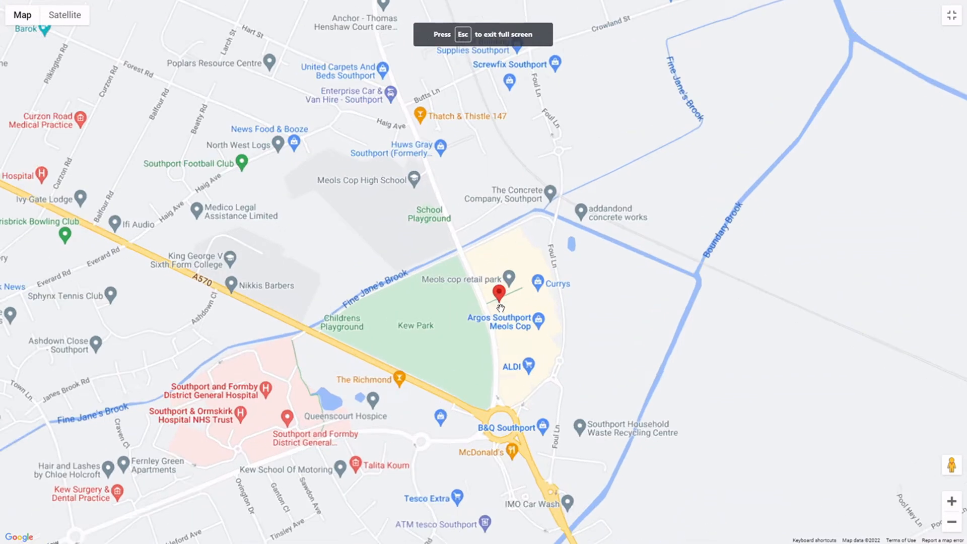
Refine the marker on satellite imagery to the retail park building, about latitude 53.6364 and longitude -2.9693, and leave full-screen view.
click(62, 18)
scroll(562, 272, up, 1)
scroll(562, 271, up, 2)
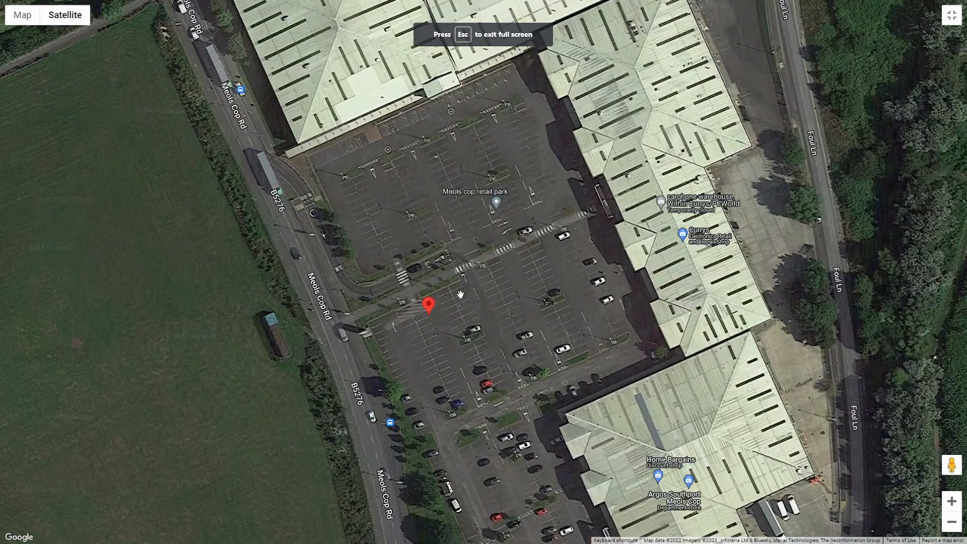
mouse_move(428, 301)
mouse_down()
mouse_move(562, 143)
mouse_move(630, 95)
mouse_move(597, 102)
mouse_up()
click(951, 14)
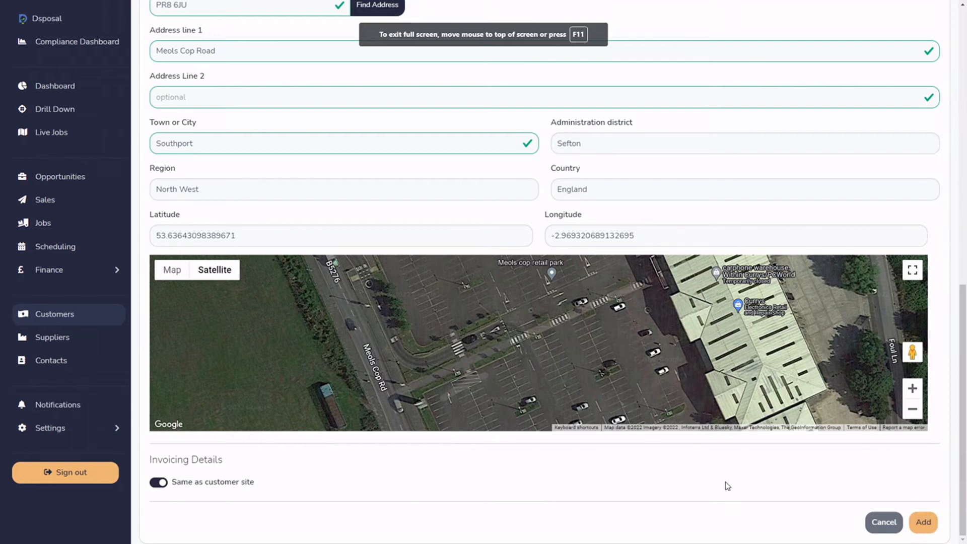
Check through the new site's details and add the MF&R - Southport site with invoicing kept the same as the customer site.
scroll(727, 485, up, 10)
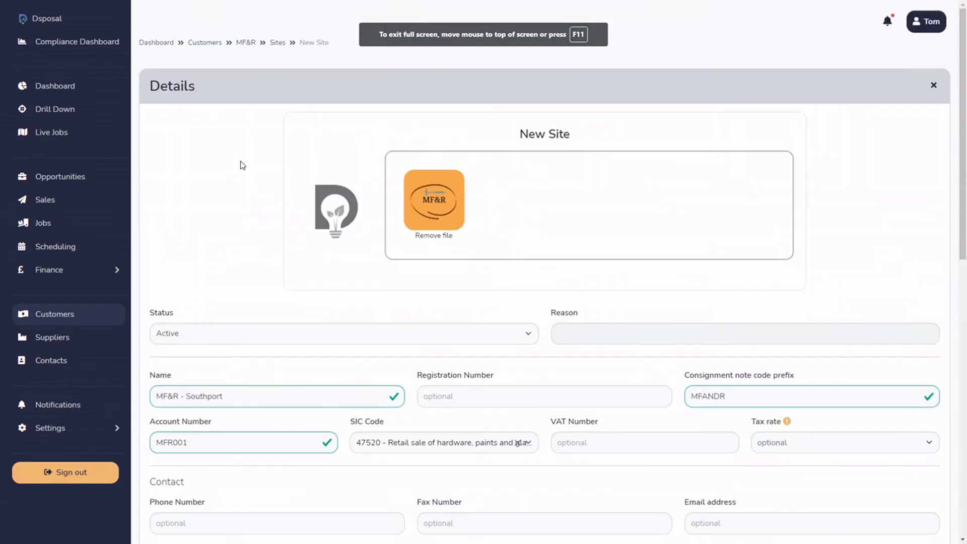
scroll(795, 428, down, 10)
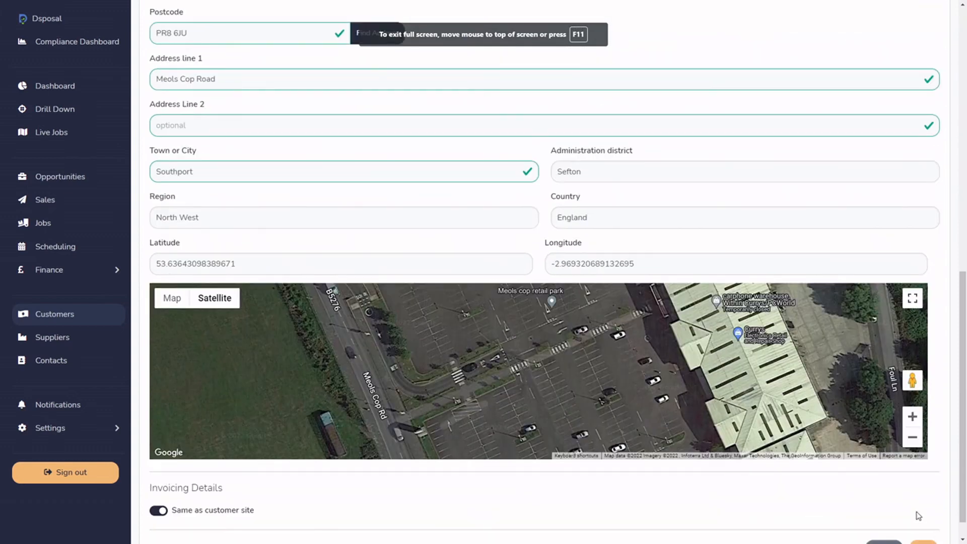
scroll(917, 515, down, 1)
click(927, 523)
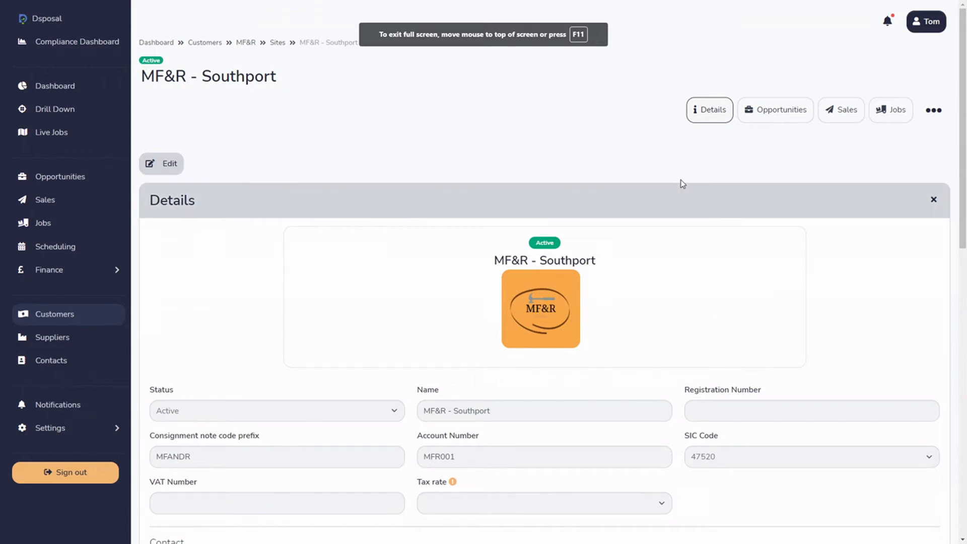
View the site's available sections, then examine the parent MF&R customer's summary, including its site map, jobs, sales and invoices.
click(933, 112)
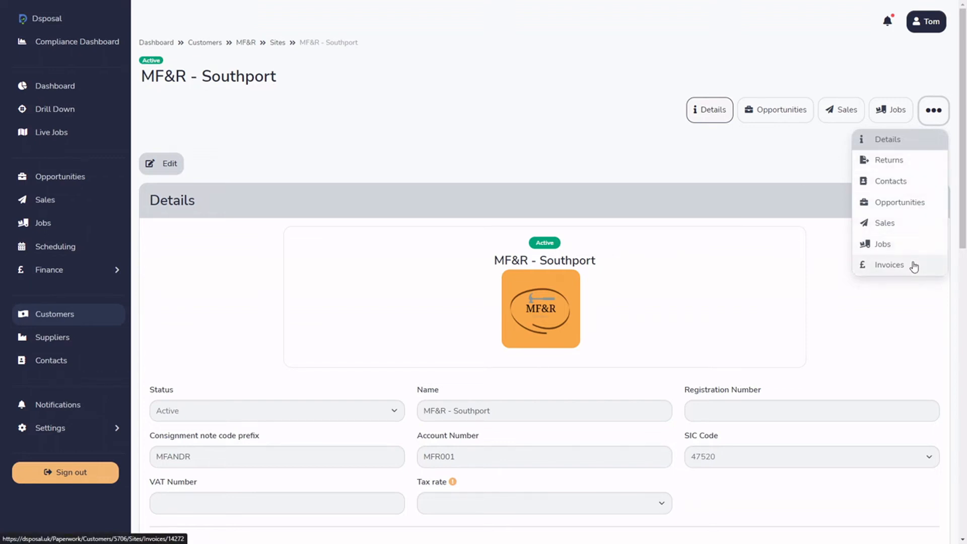
click(786, 168)
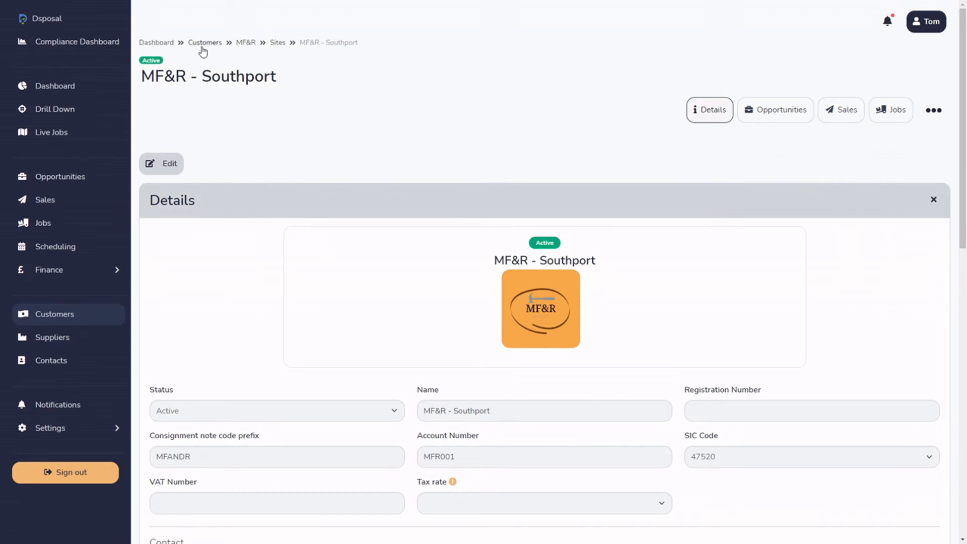
click(245, 45)
click(931, 118)
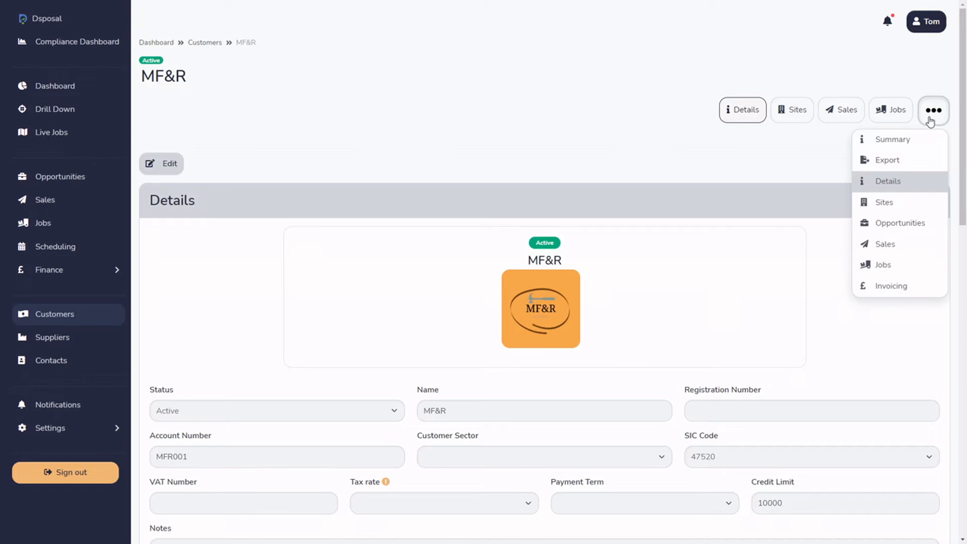
click(909, 141)
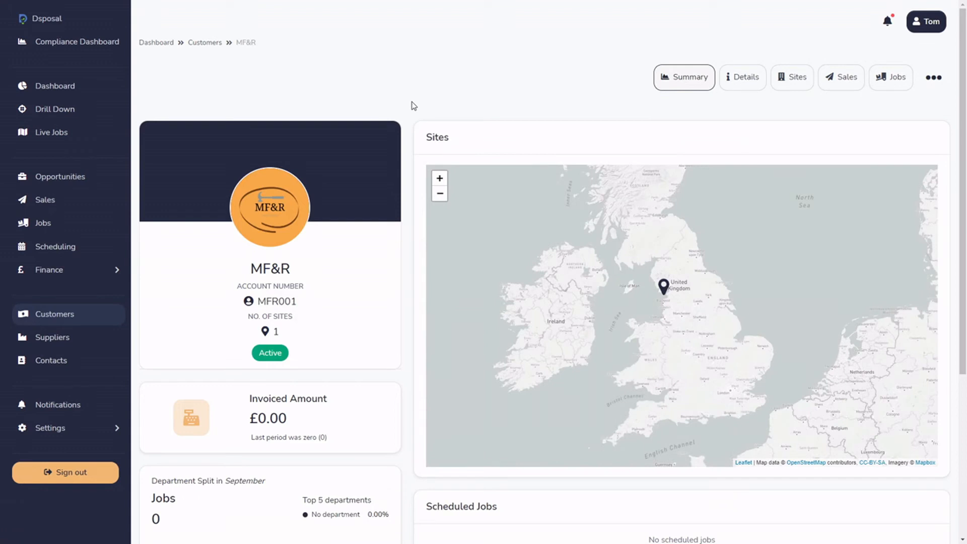
scroll(398, 96, down, 5)
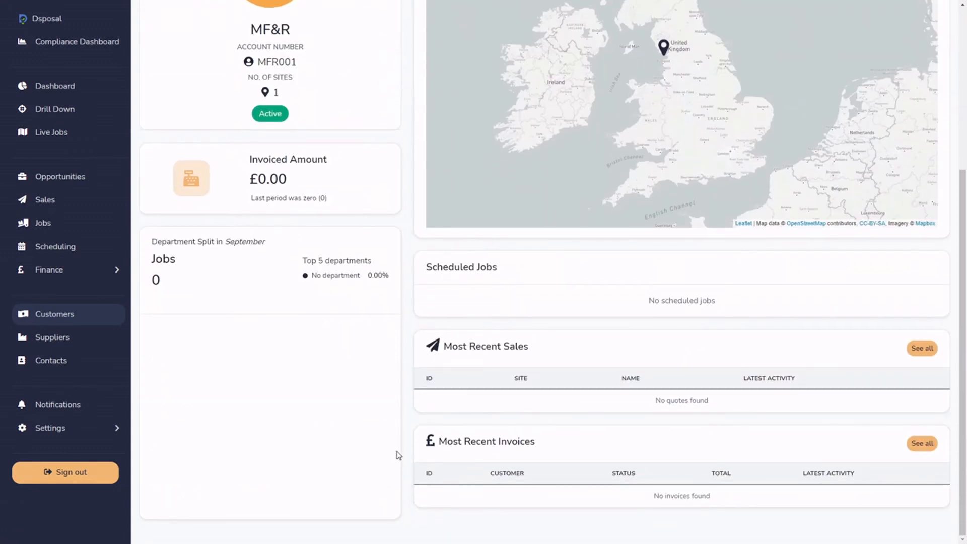
scroll(406, 450, up, 5)
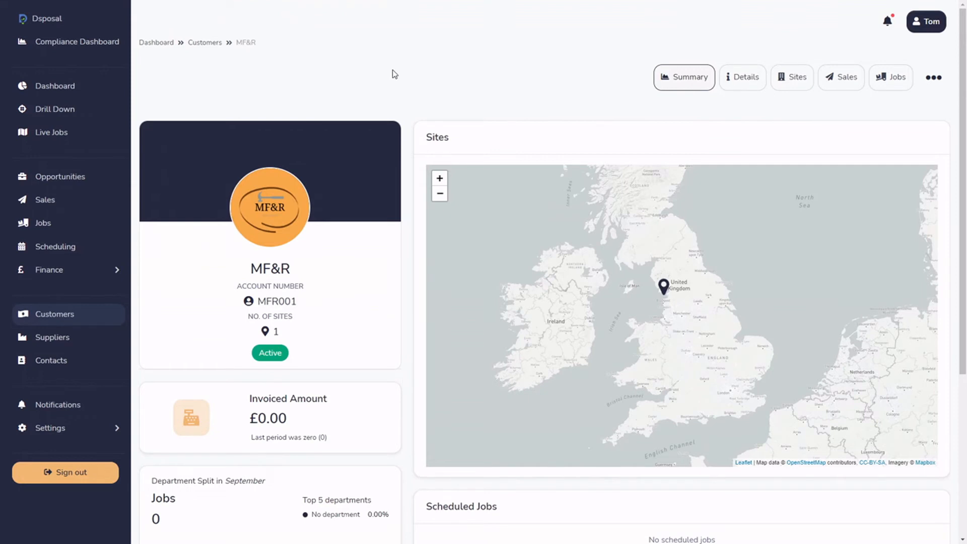
Open the MF&R customer's export report and view its date range, export formats and job columns.
click(935, 81)
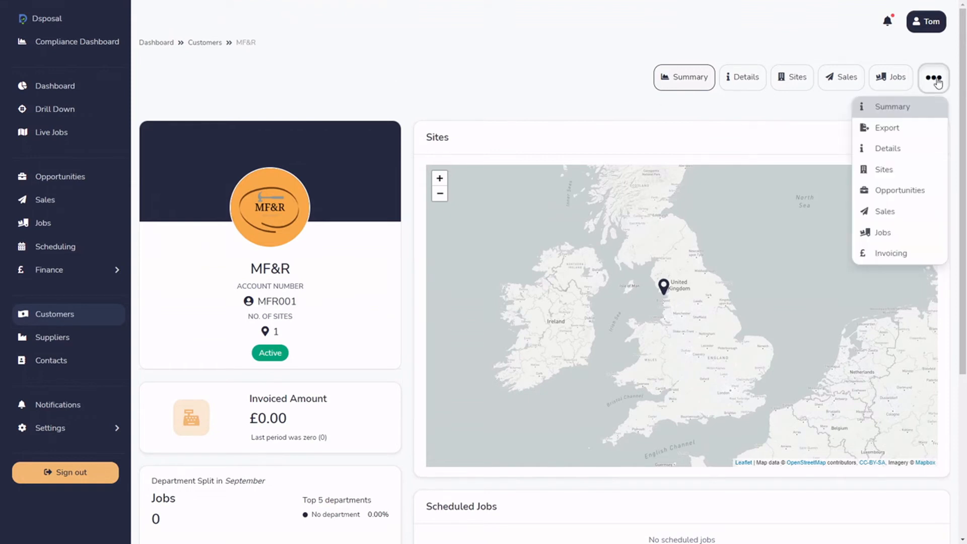
click(914, 129)
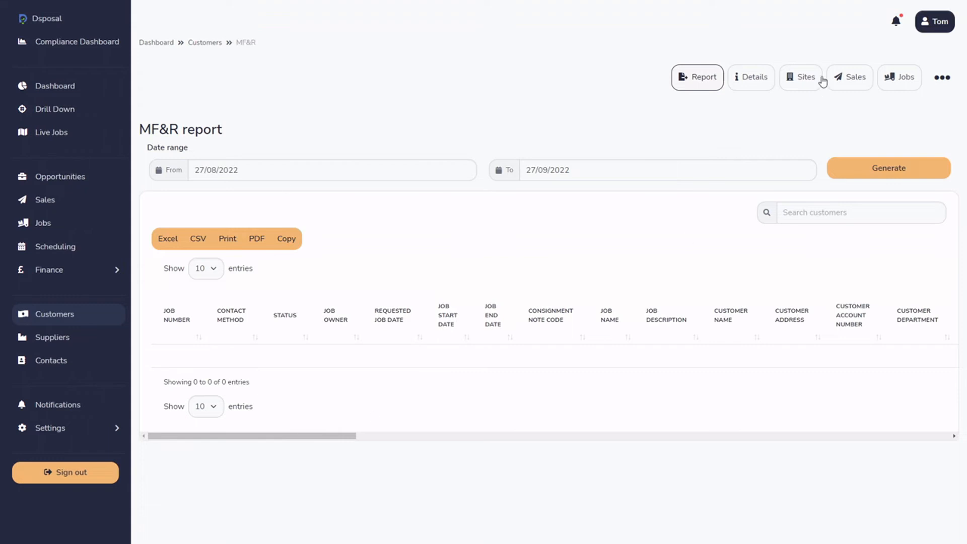
click(941, 80)
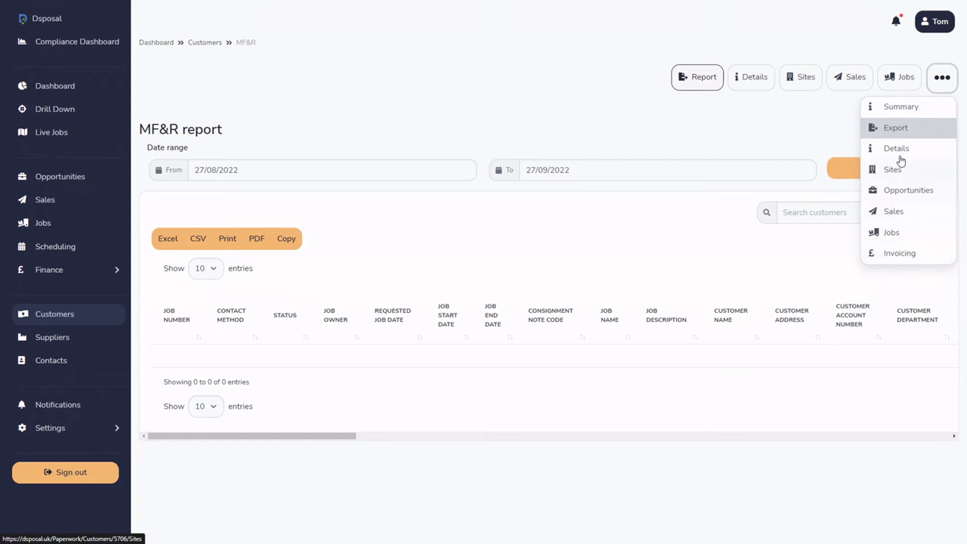
click(791, 125)
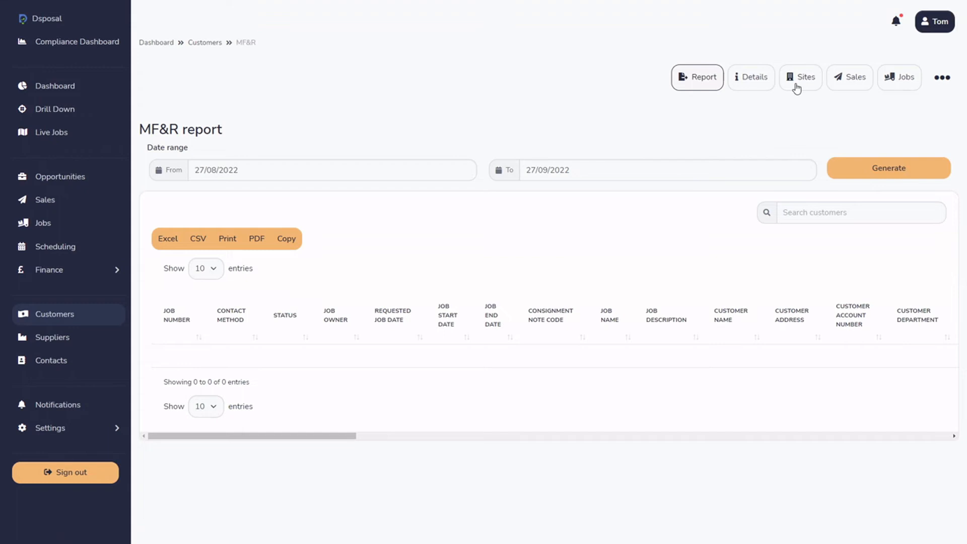
Open the MF&R customer's details and examine the Customer Sector field.
click(753, 77)
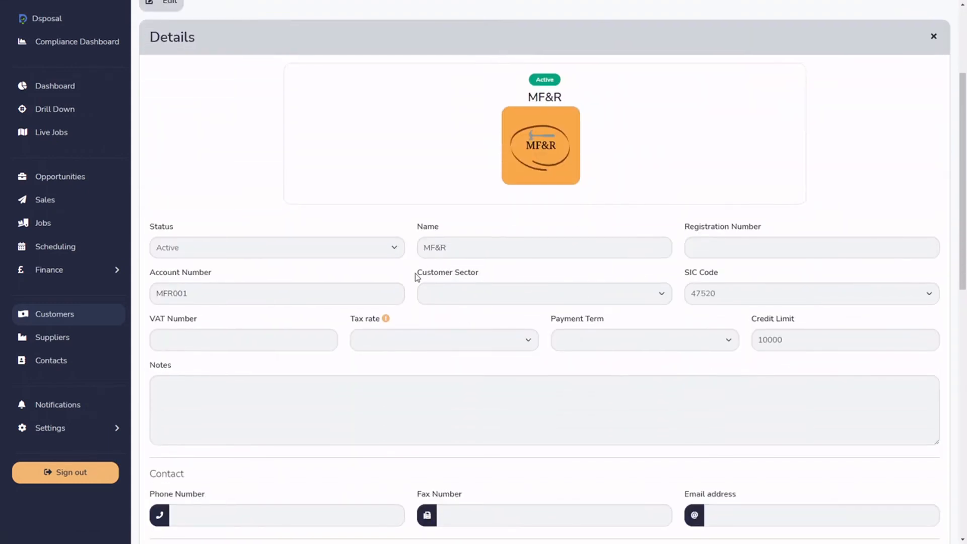
drag(415, 274, 484, 274)
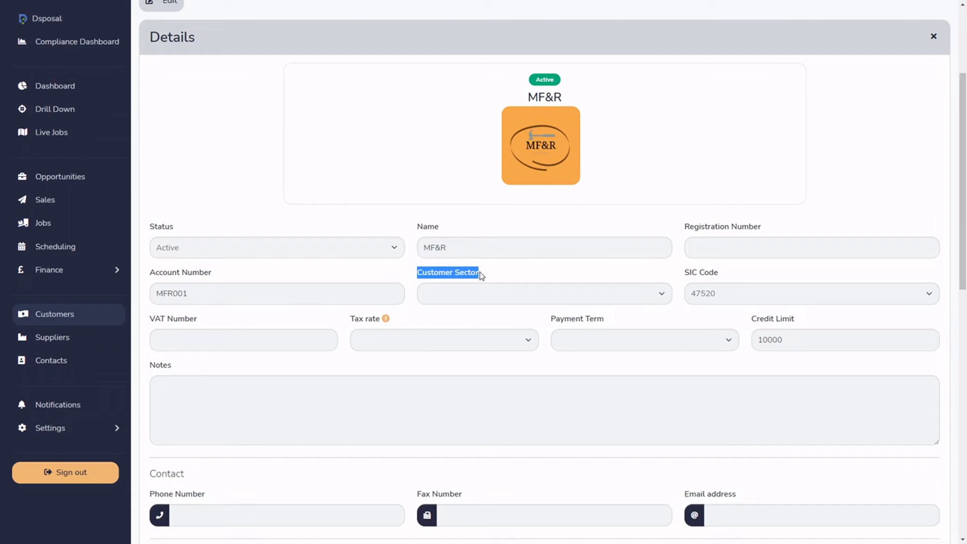
click(553, 278)
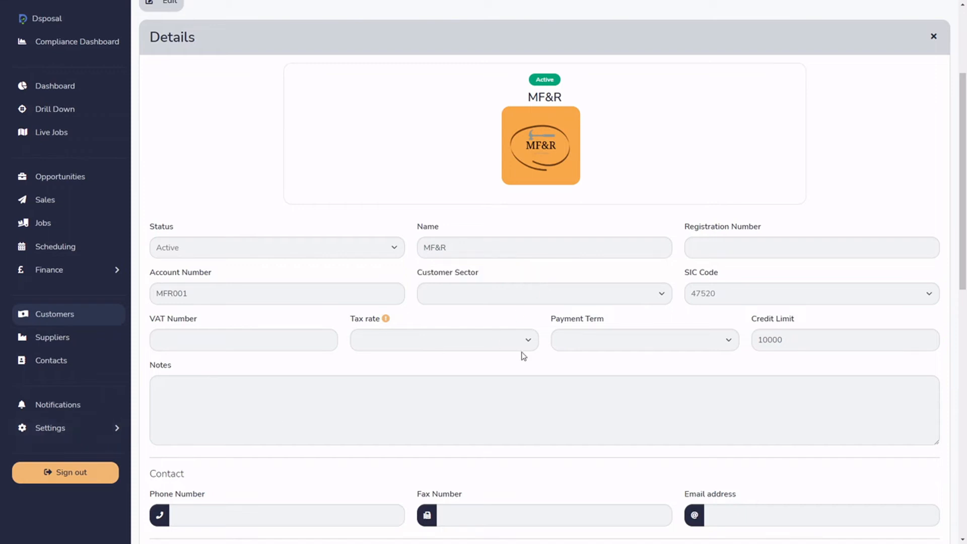
Find the Customer Sectors table in the reference settings by searching for "cus" and open it.
click(94, 428)
scroll(93, 431, down, 2)
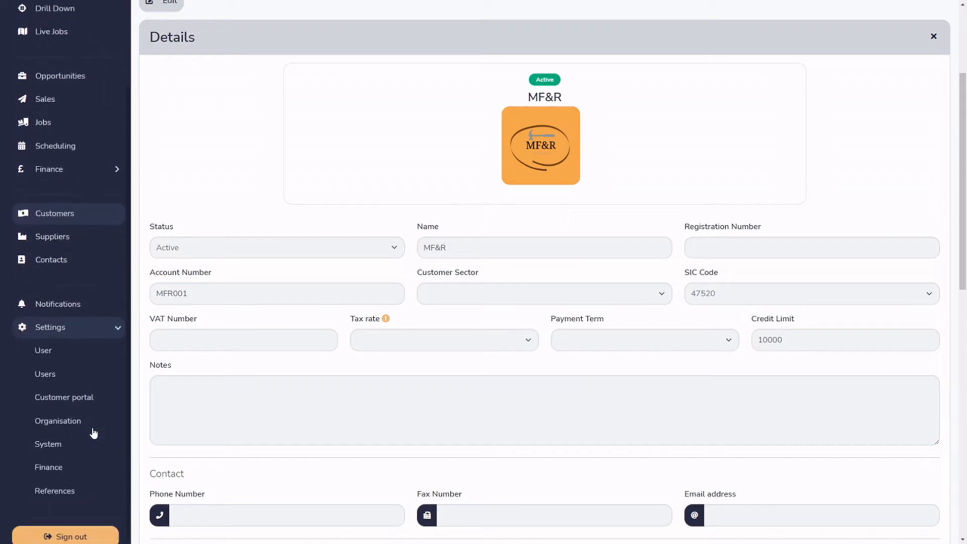
click(73, 491)
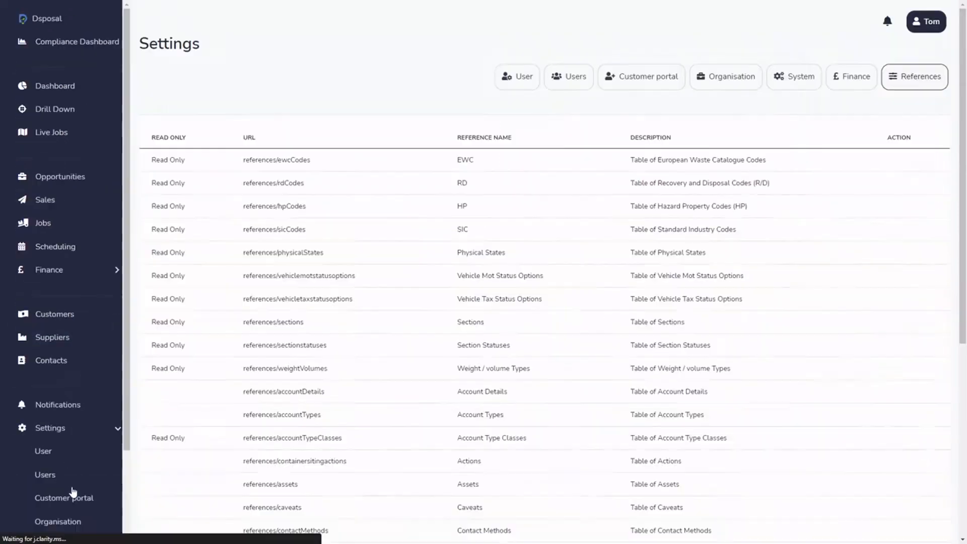
click(925, 133)
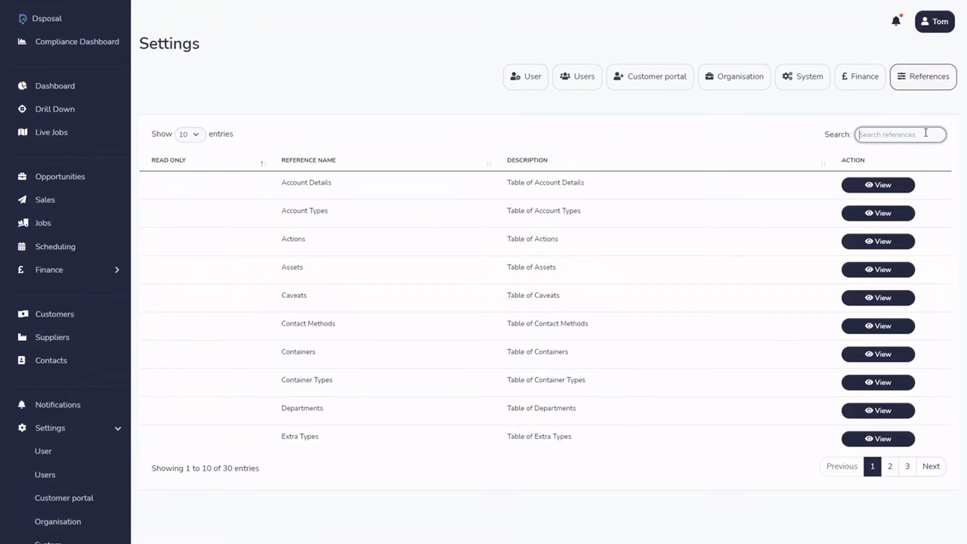
text(cus)
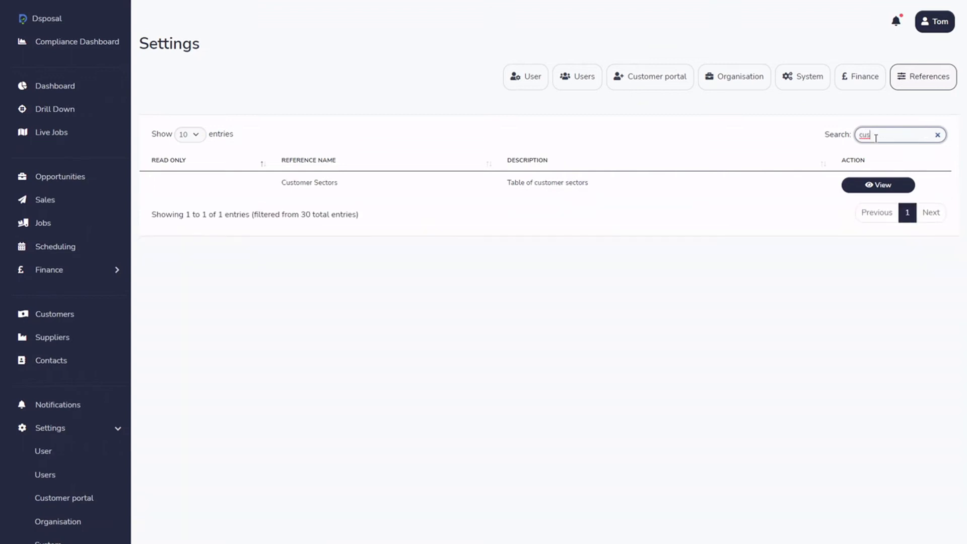
click(870, 187)
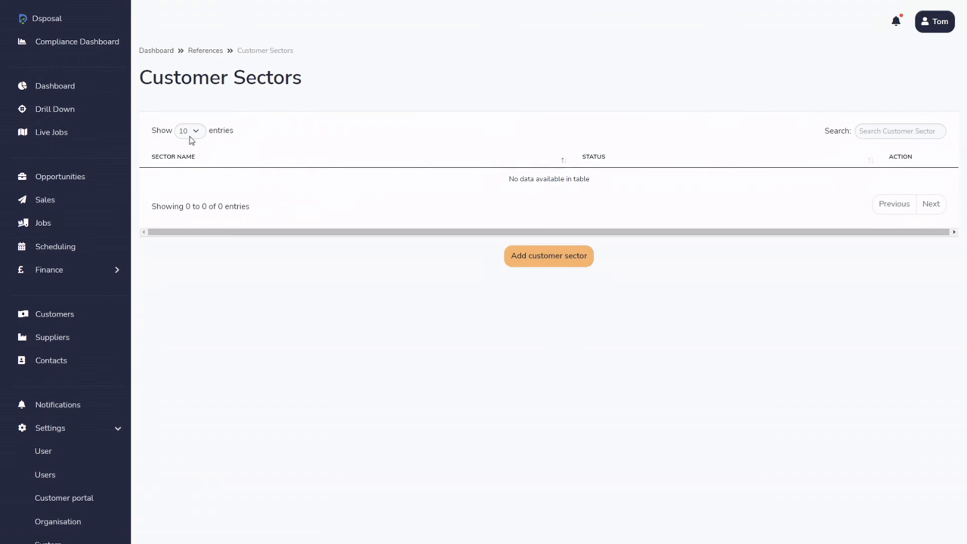
Add a customer sector named "Retailer - DIY".
click(546, 263)
click(469, 292)
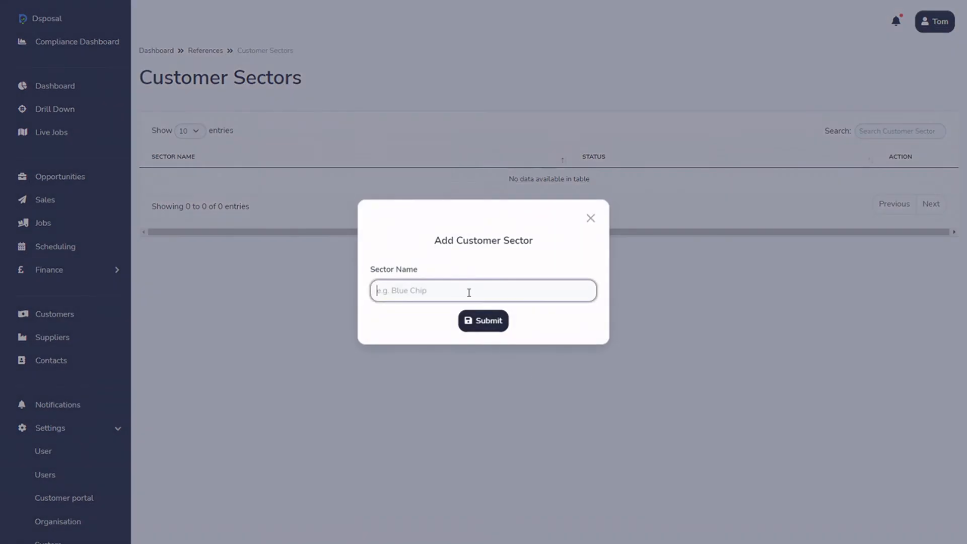
text(Retailer - DIY)
click(481, 325)
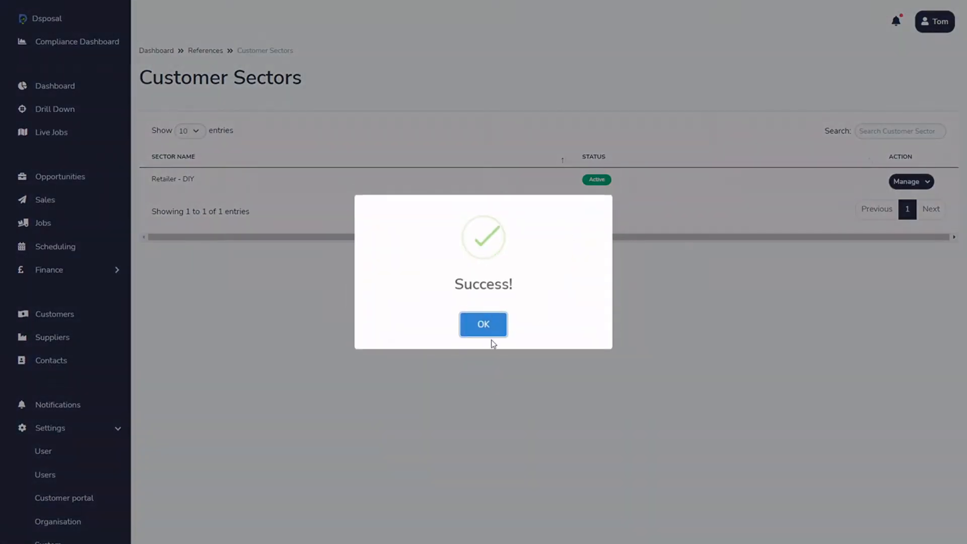
click(483, 327)
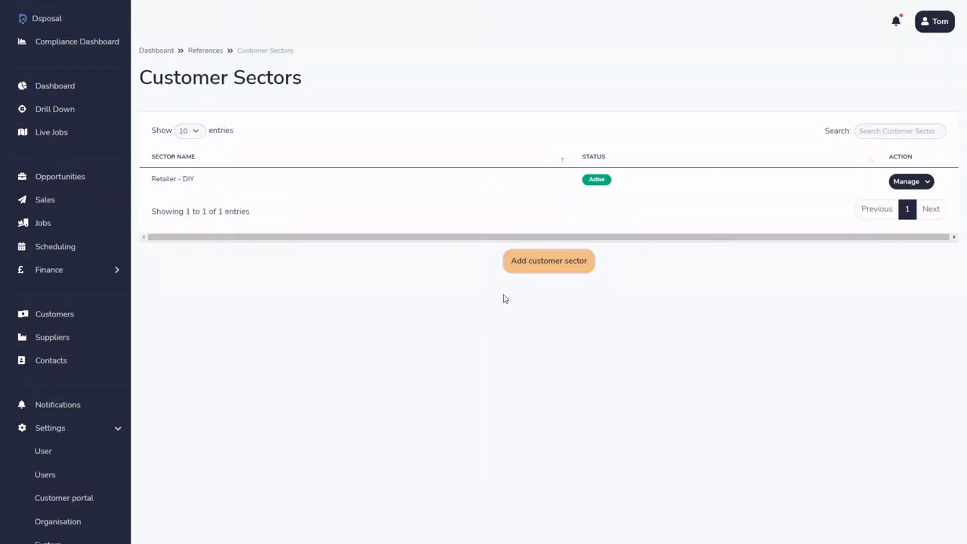
Add another customer sector named "Vehicle Maintenance".
click(561, 268)
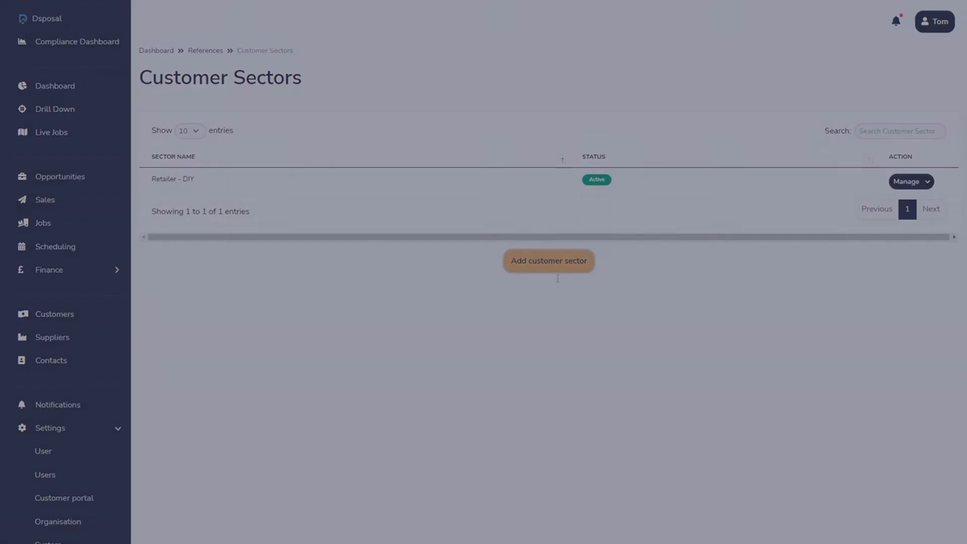
click(434, 287)
text(Vehicle Maintenance)
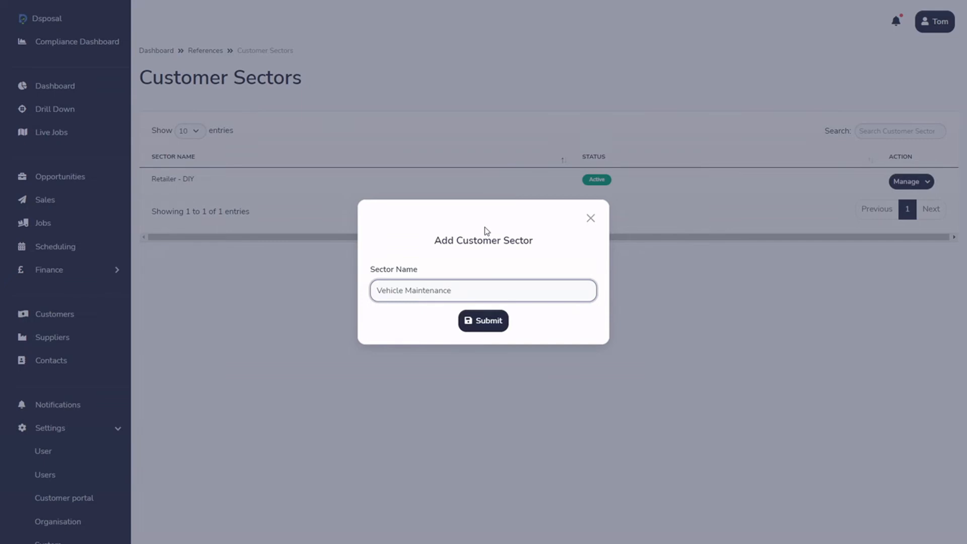
click(489, 328)
click(490, 325)
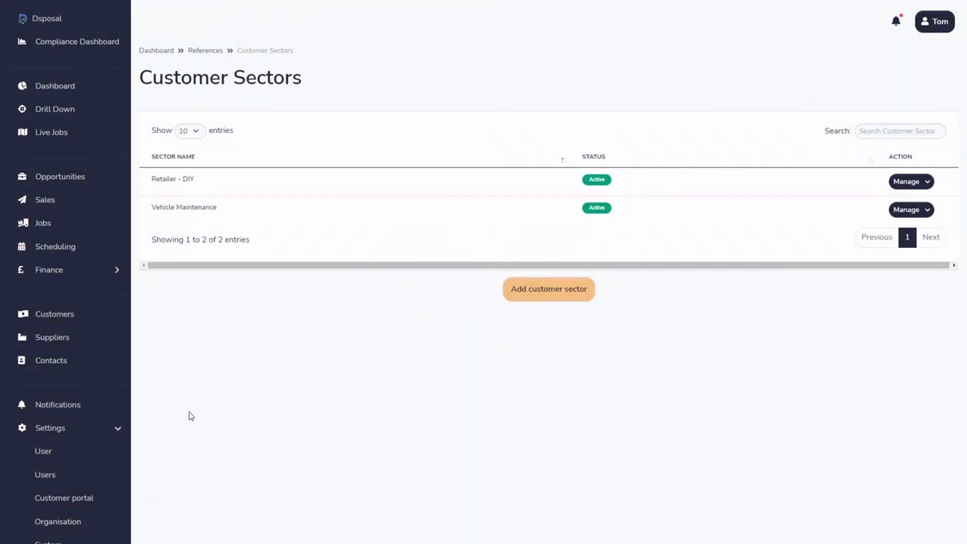
Edit the MF&R customer to assign the "Retailer - DIY" customer sector, and save the update.
click(74, 319)
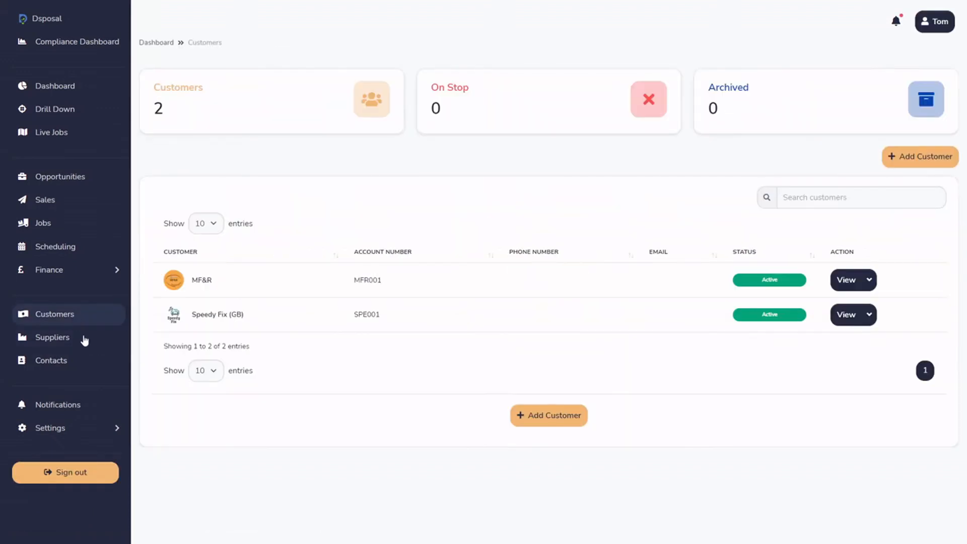
click(870, 282)
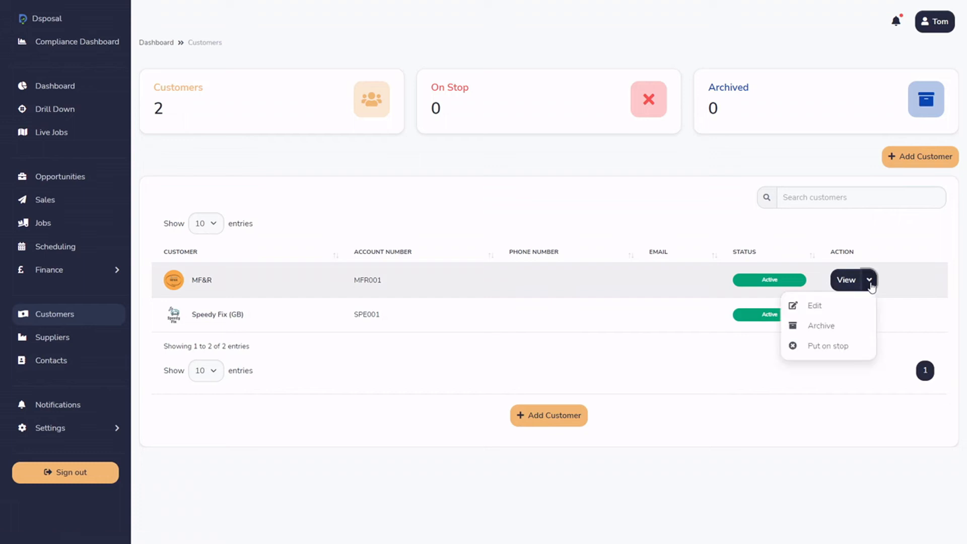
click(818, 305)
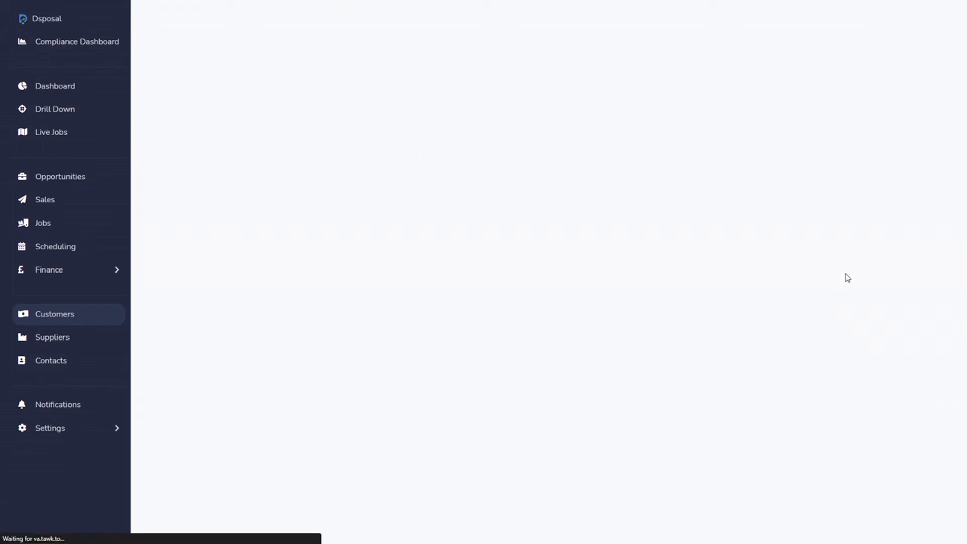
scroll(688, 407, down, 3)
click(603, 248)
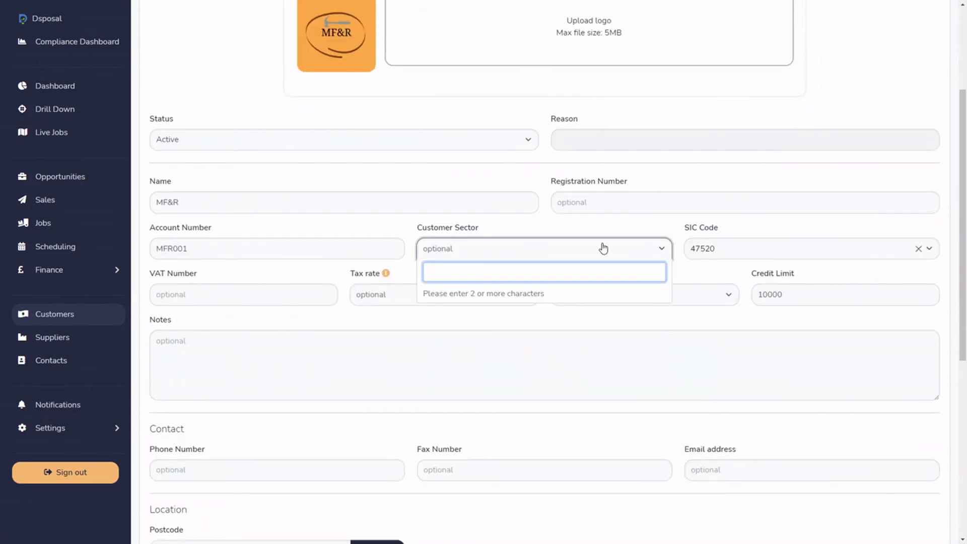
text(ret)
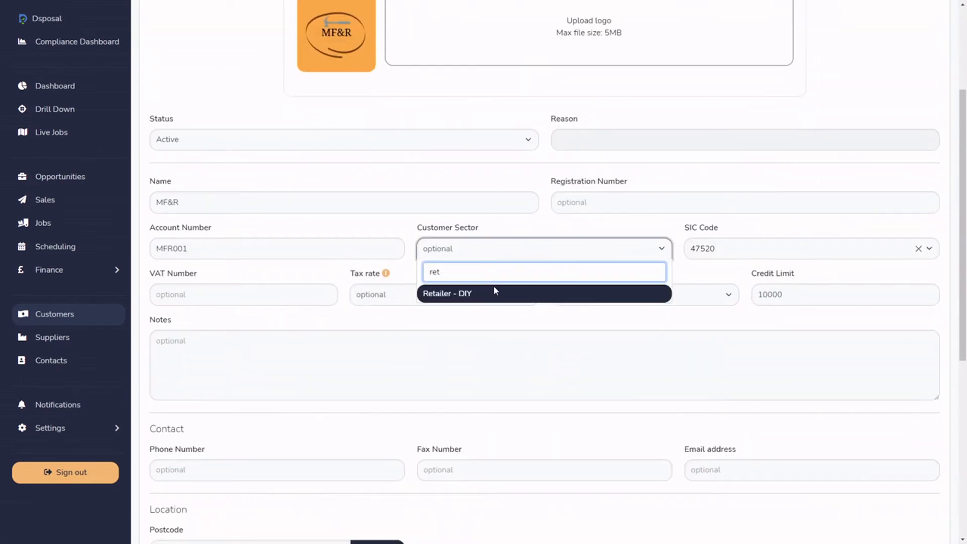
click(468, 295)
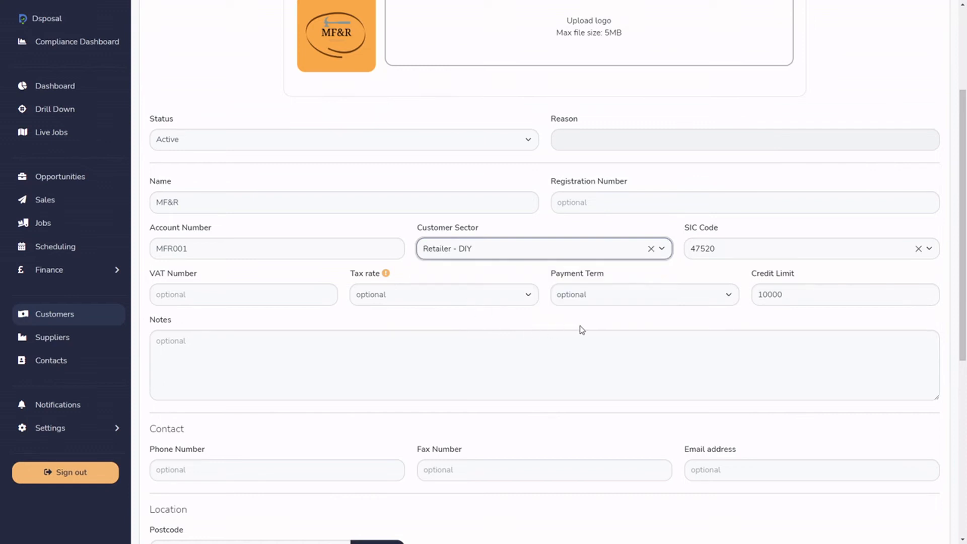
scroll(705, 348, down, 7)
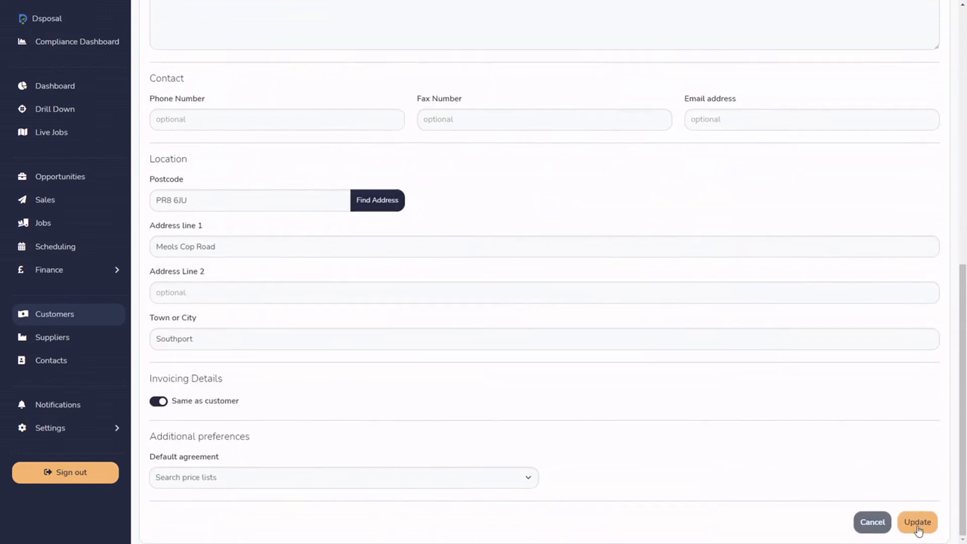
click(917, 527)
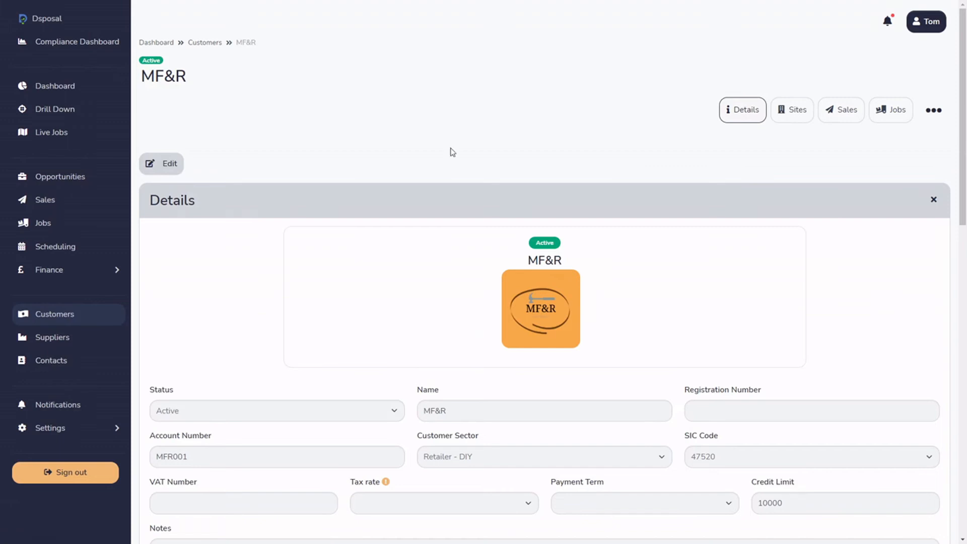
Open the Speedy Fix (GB) customer for editing and set its customer sector to "Vehicle Maintenance".
mouse_move(183, 7)
click(209, 47)
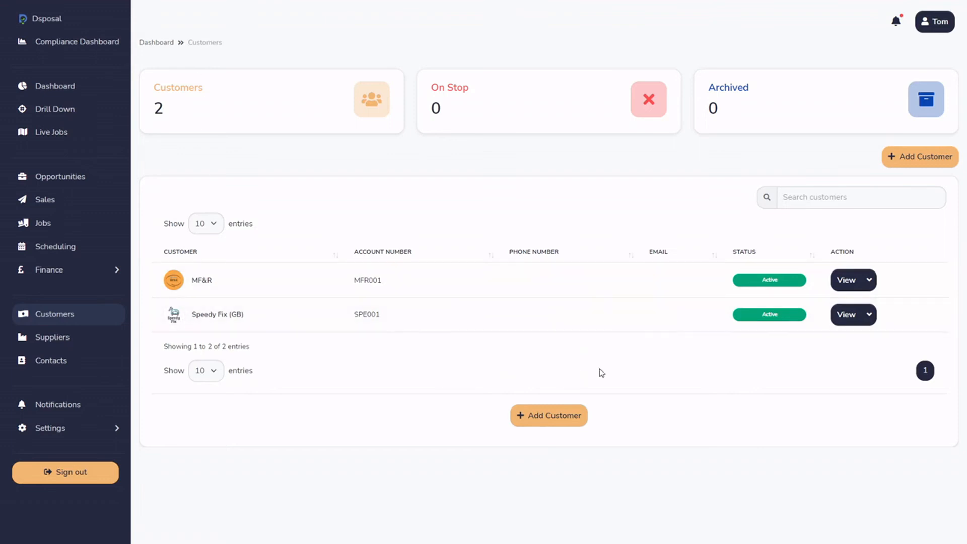
click(869, 315)
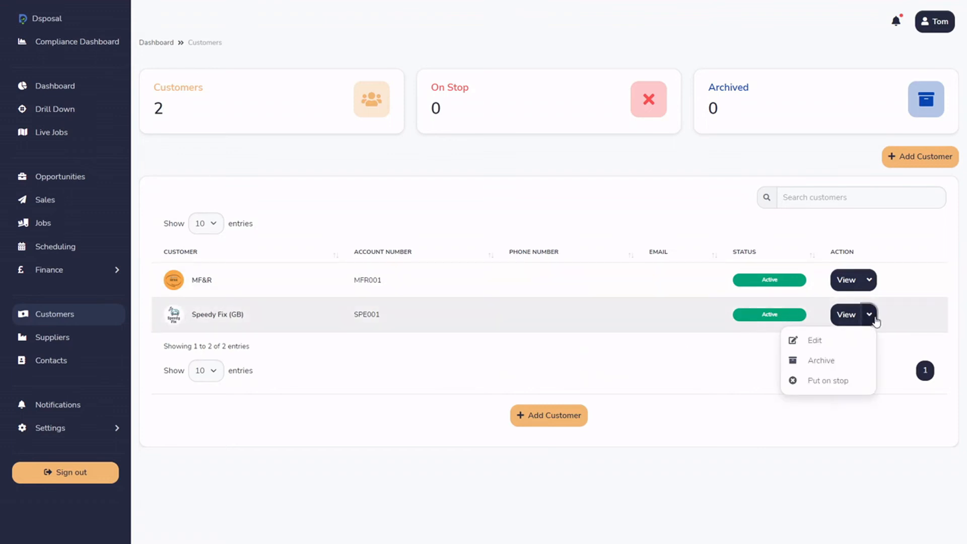
click(820, 343)
scroll(730, 358, down, 5)
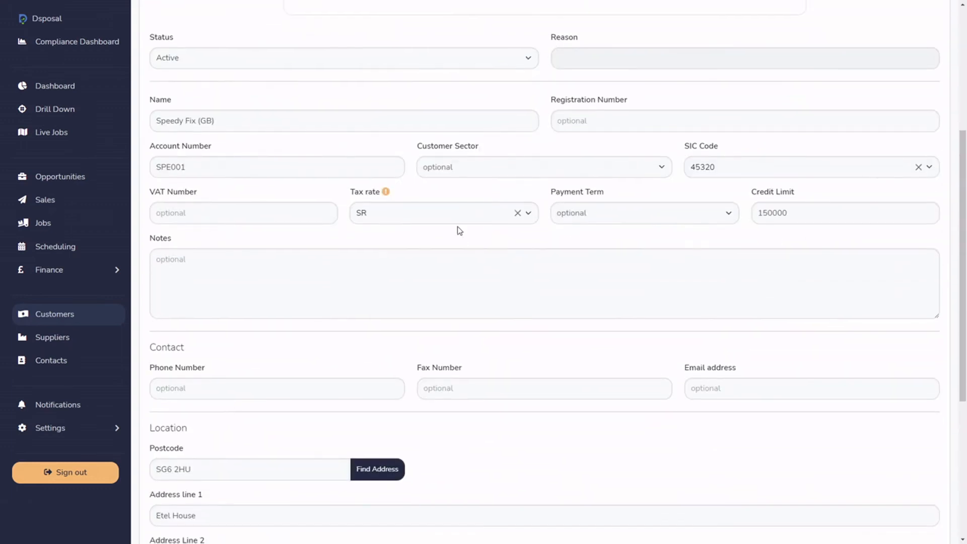
click(493, 173)
text(main)
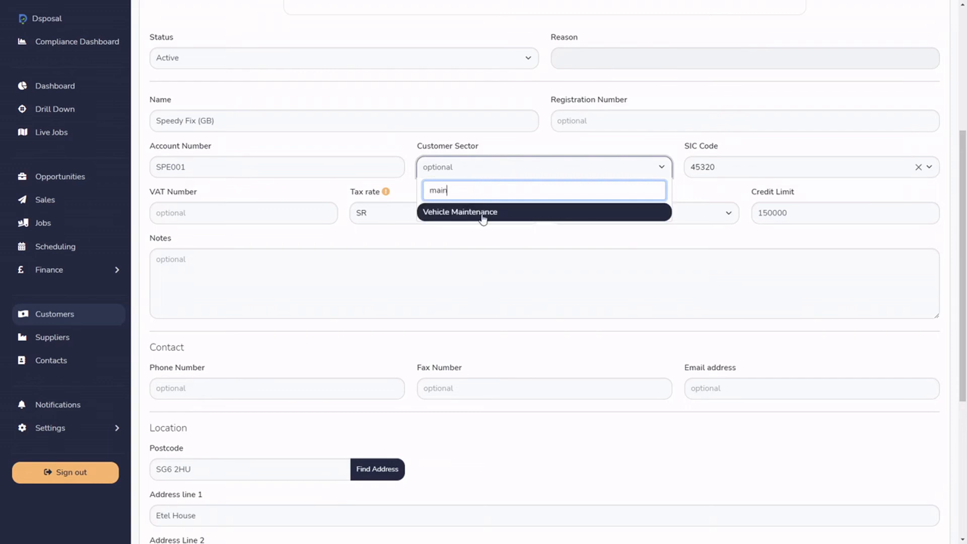
click(481, 215)
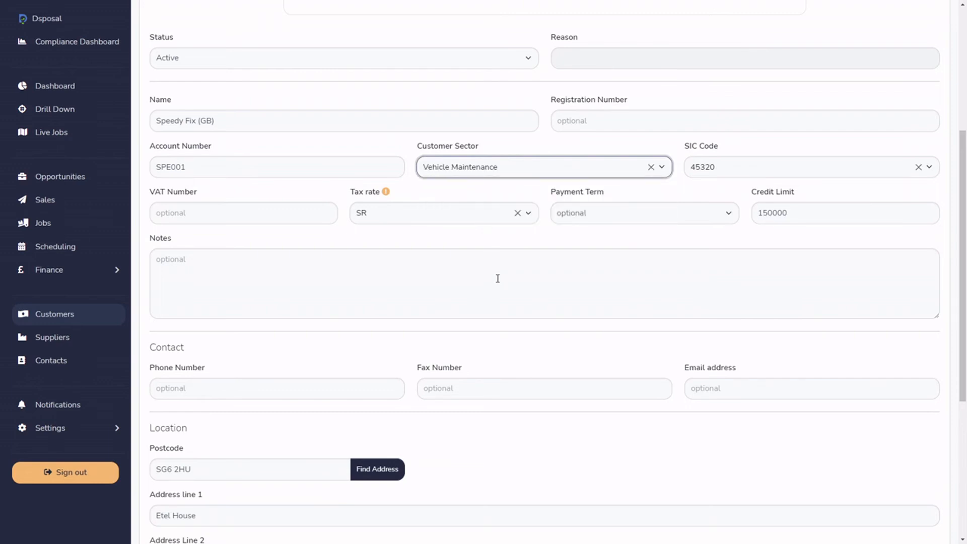
Clear Speedy Fix (GB)'s tax rate and save the customer update.
click(517, 213)
click(606, 242)
scroll(693, 286, down, 2)
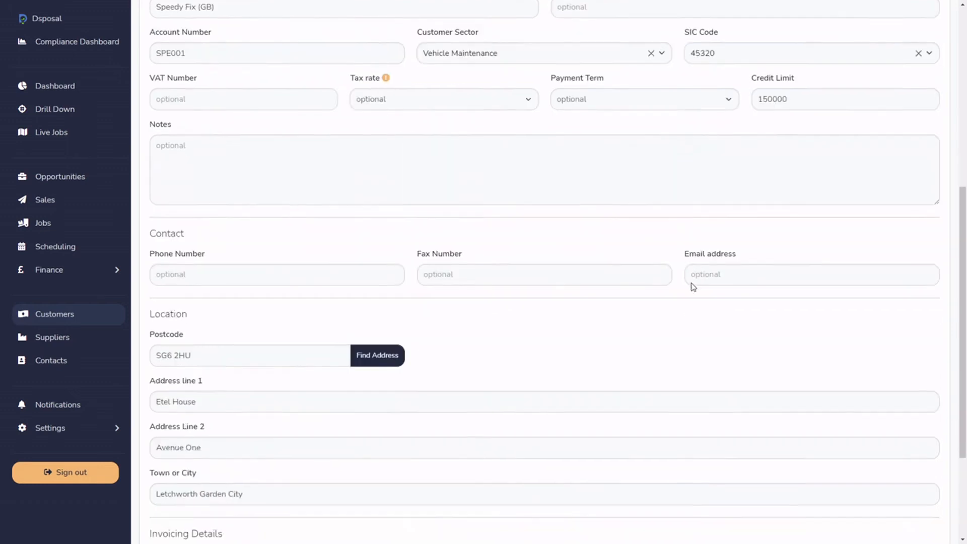
scroll(693, 286, down, 3)
click(920, 515)
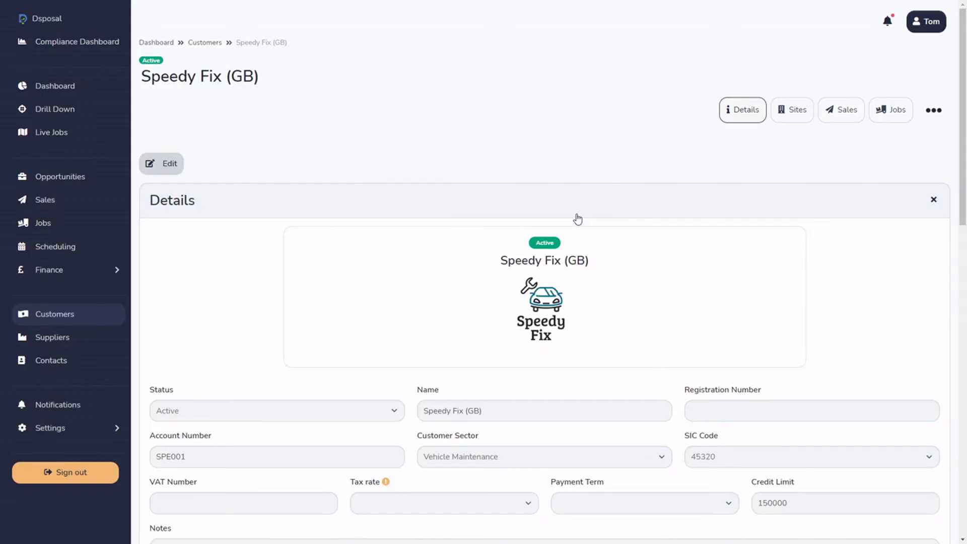
Find the Payment Terms table in the reference settings by searching for "payment" and open it.
click(70, 320)
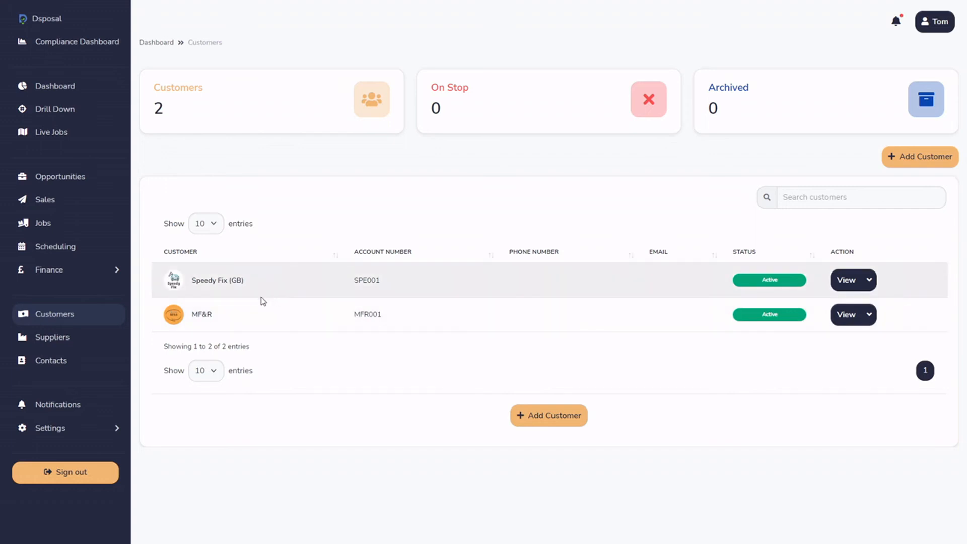
click(87, 436)
scroll(87, 436, down, 2)
click(65, 510)
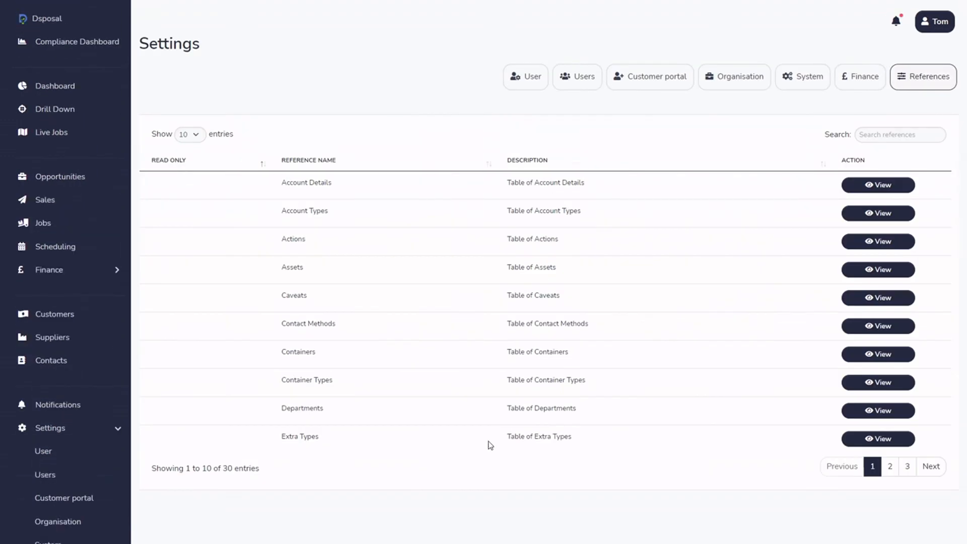
click(917, 134)
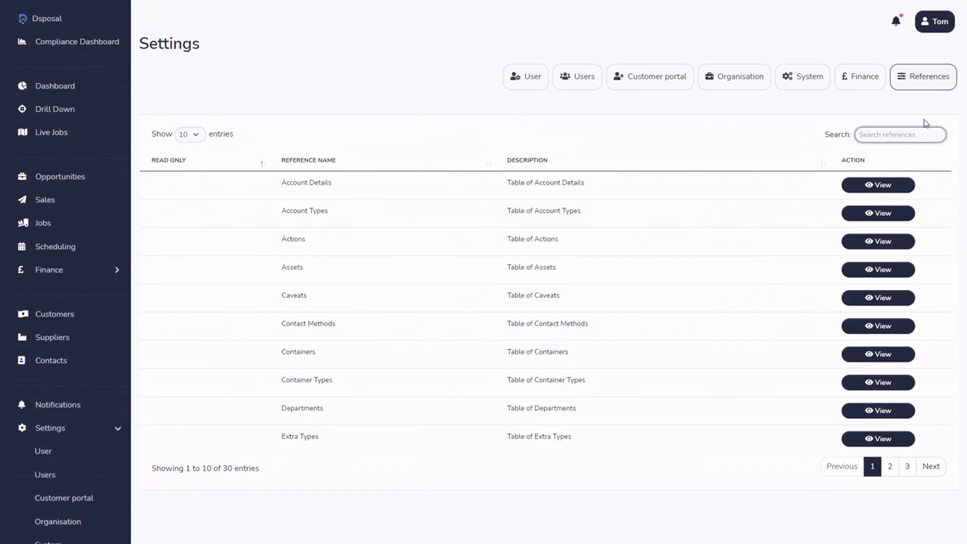
text(payment)
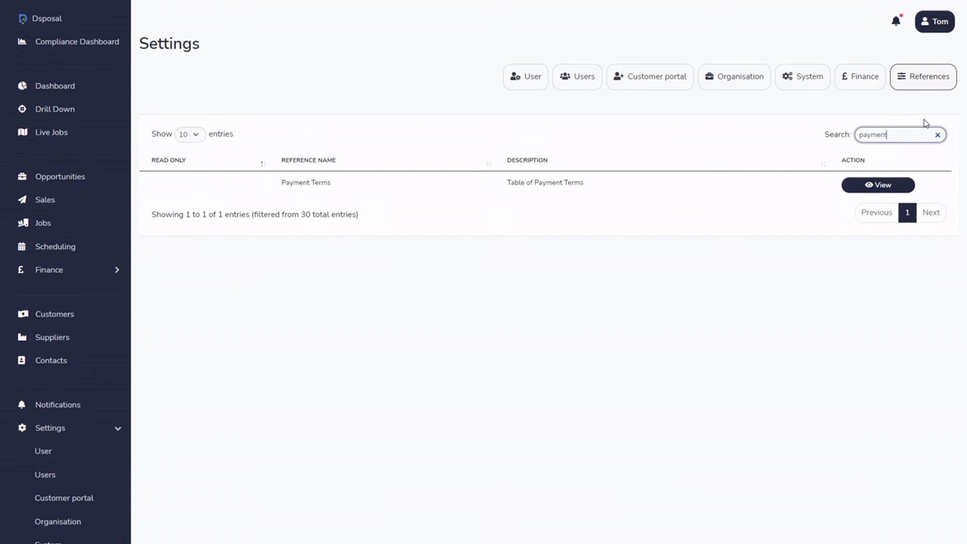
click(883, 185)
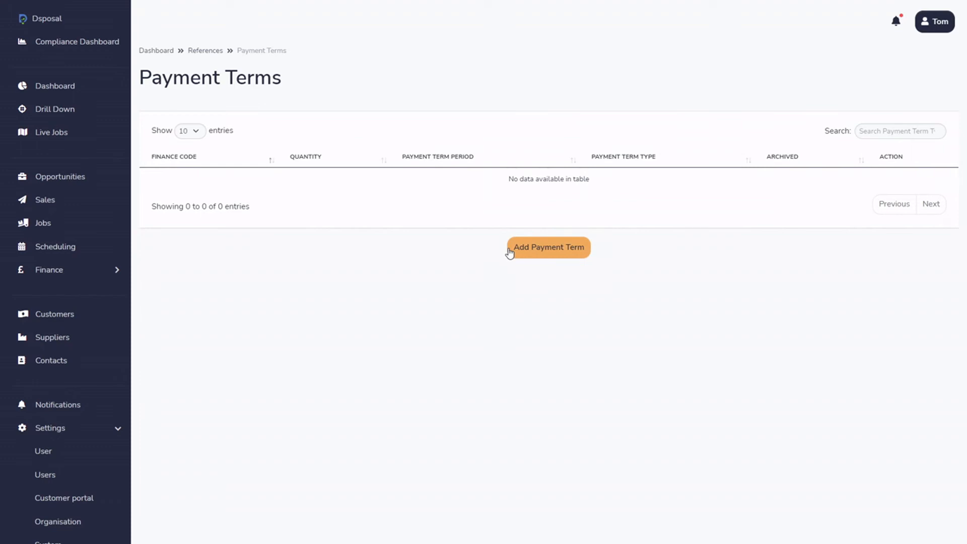
Start a new payment term with finance code 28D, type "day(s) after bill date" and 28 days.
click(548, 253)
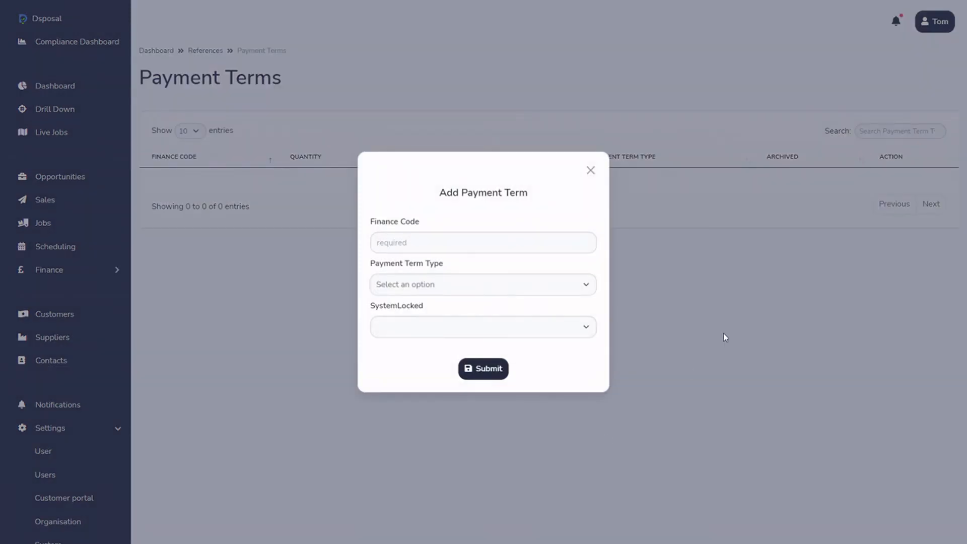
click(514, 241)
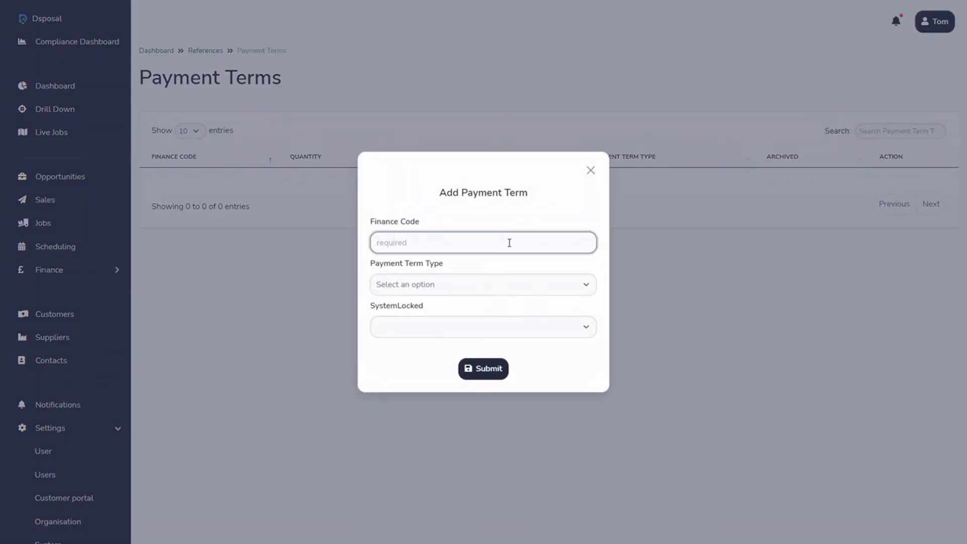
text(28D)
click(479, 289)
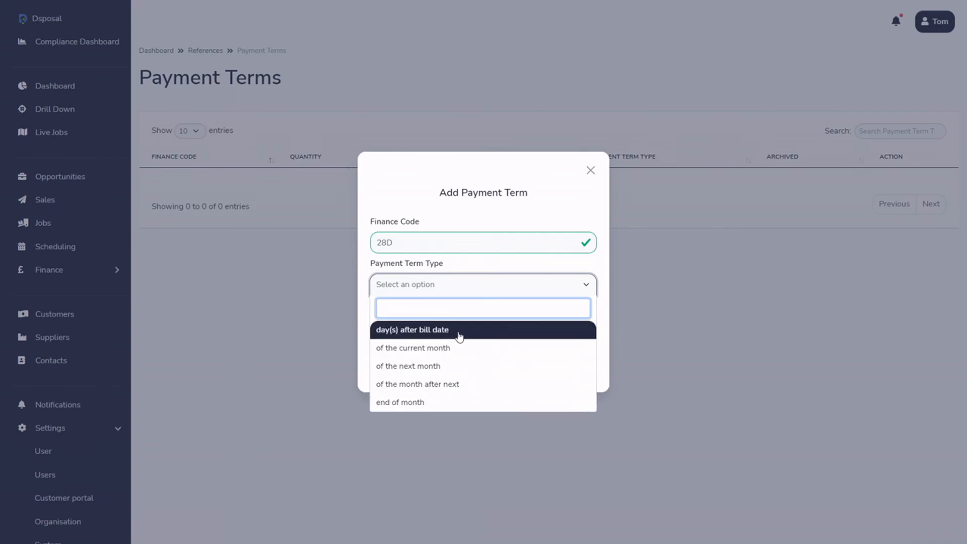
click(459, 335)
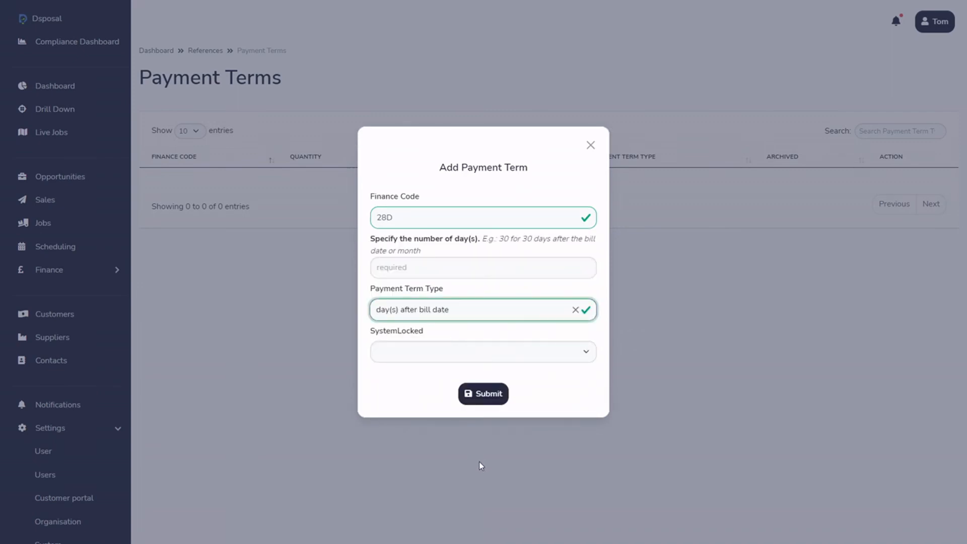
click(418, 266)
text(28)
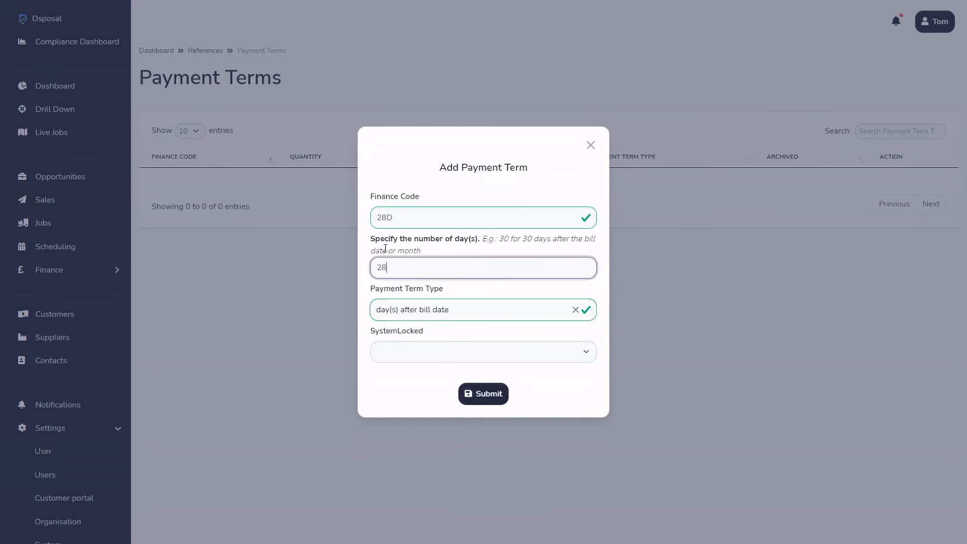
Set SystemLocked to No for the new payment term and submit it.
drag(385, 248, 470, 221)
click(492, 244)
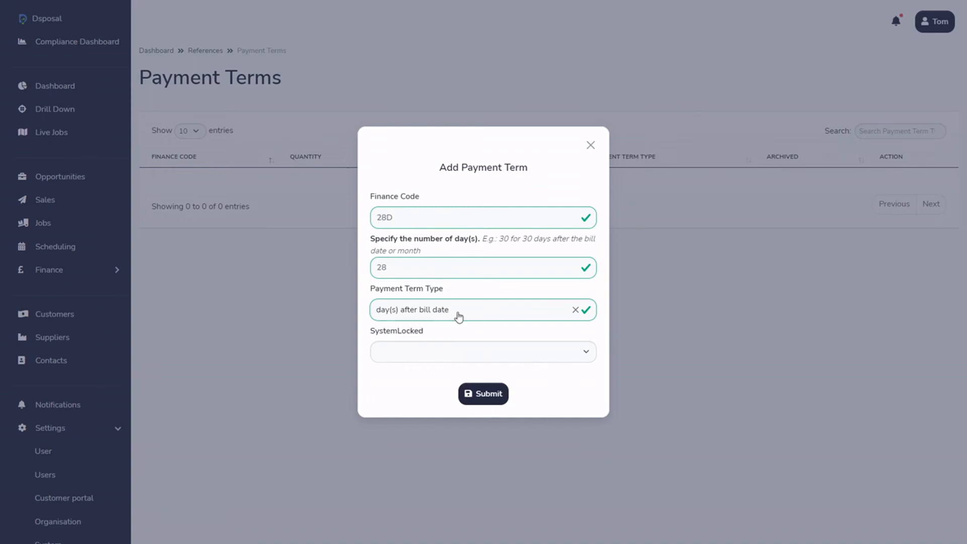
click(558, 352)
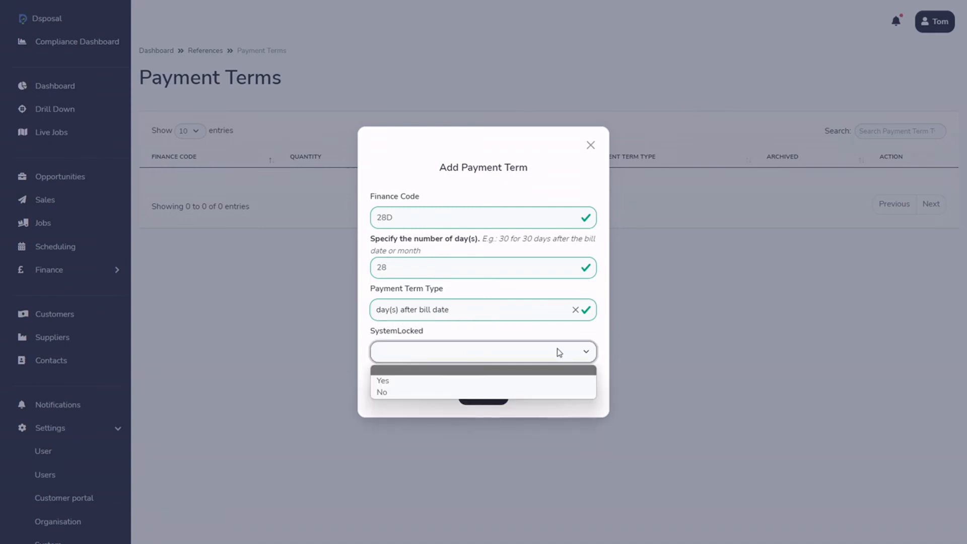
click(384, 393)
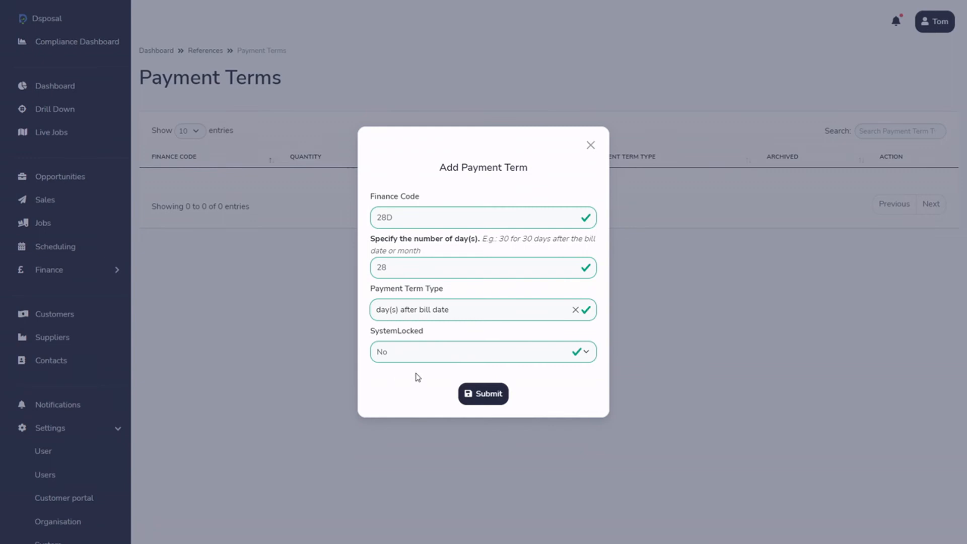
click(476, 398)
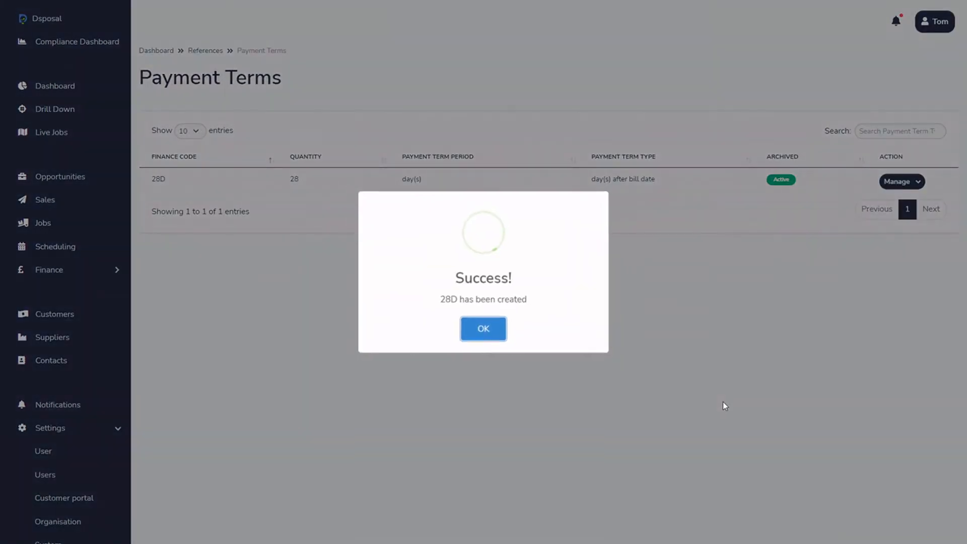
click(489, 333)
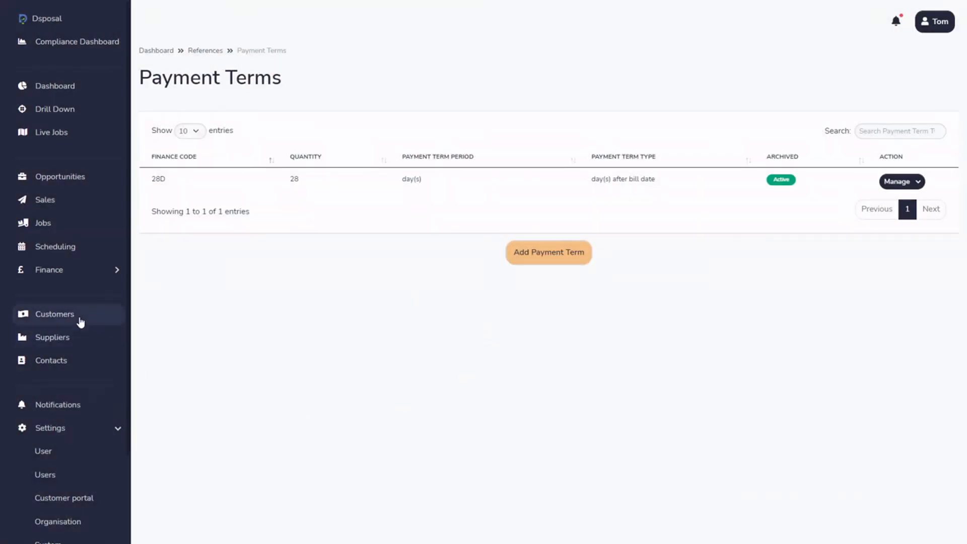
Assign the 28D payment term to the customer MF&R and save the customer update.
click(80, 322)
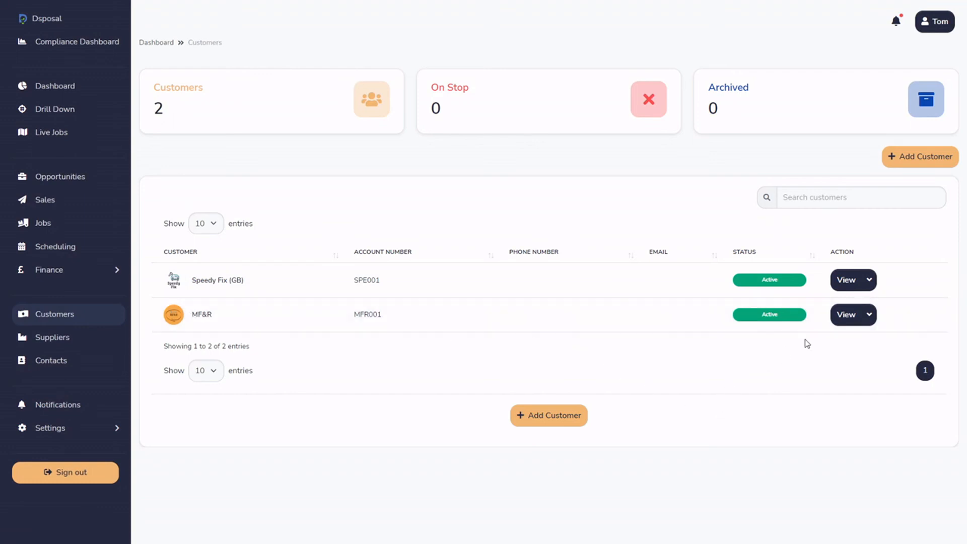
click(869, 315)
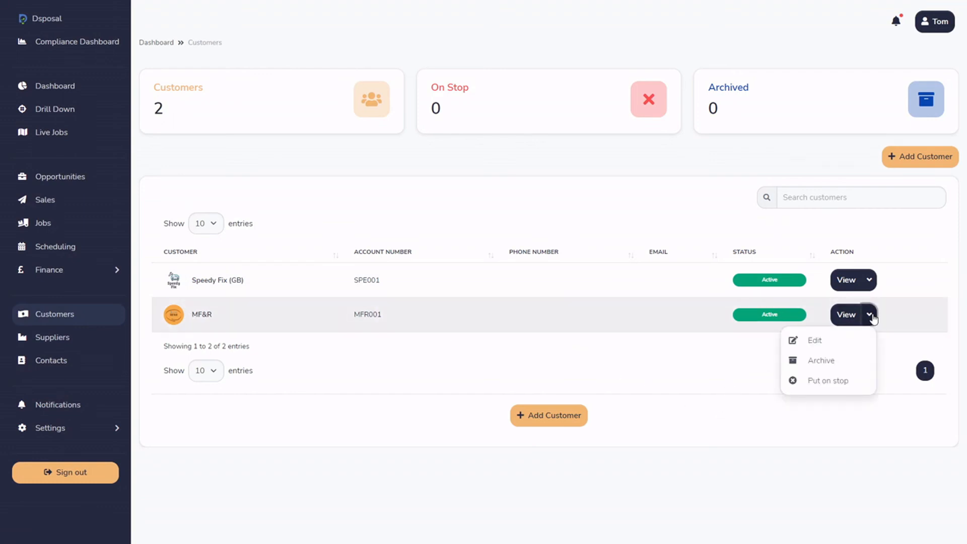
click(821, 344)
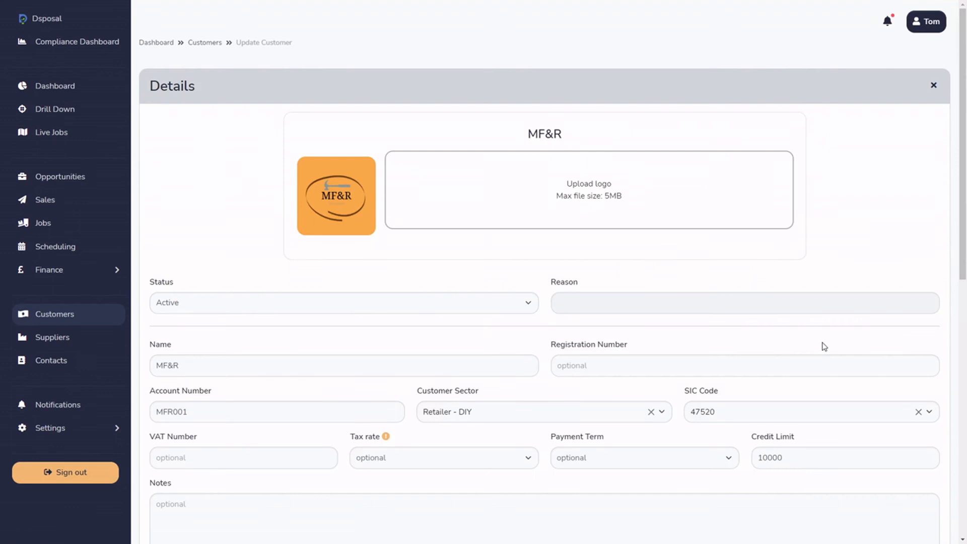
scroll(814, 344, down, 2)
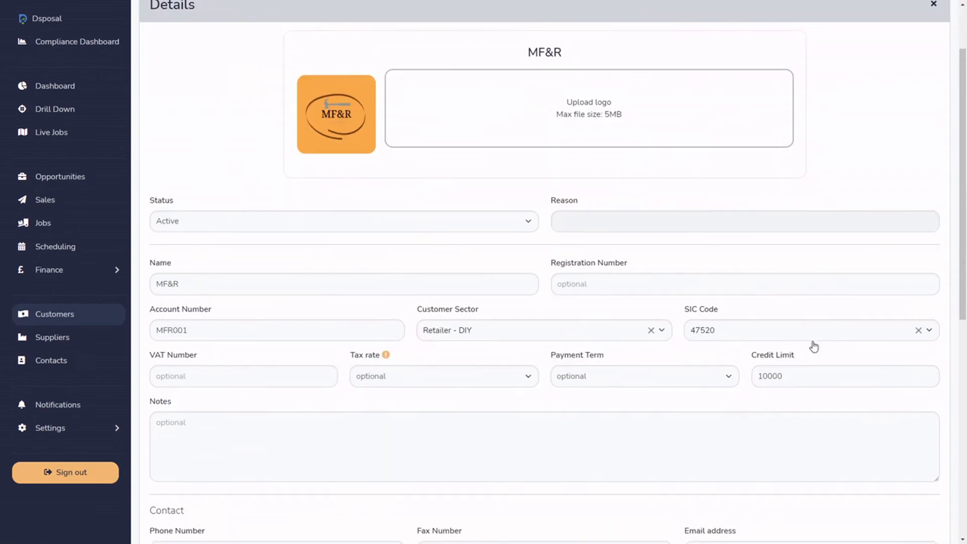
scroll(735, 422, down, 2)
click(725, 300)
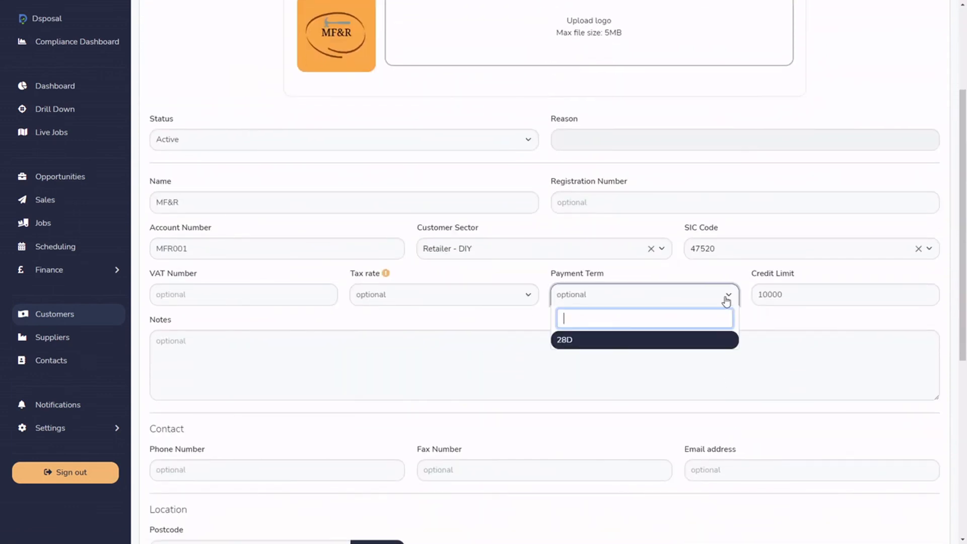
click(589, 340)
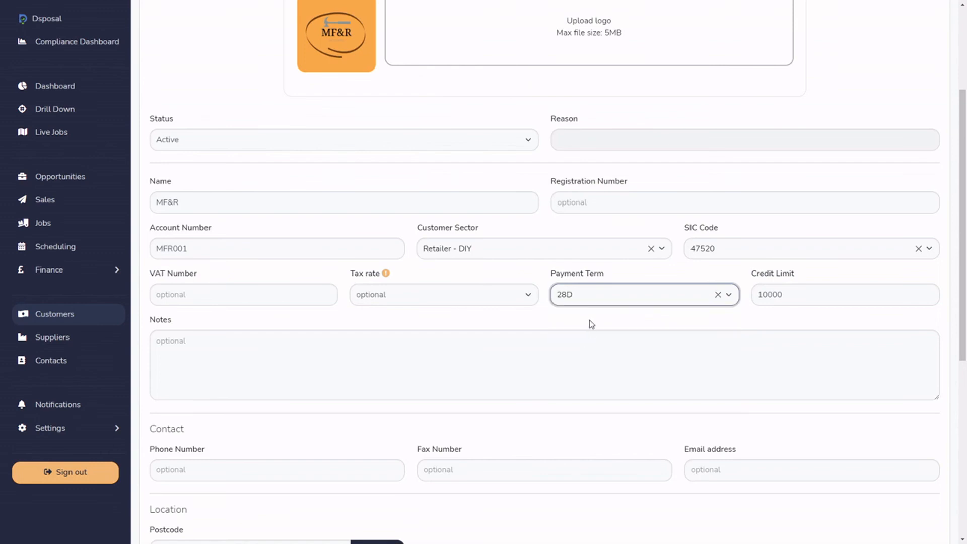
scroll(738, 359, down, 9)
click(917, 521)
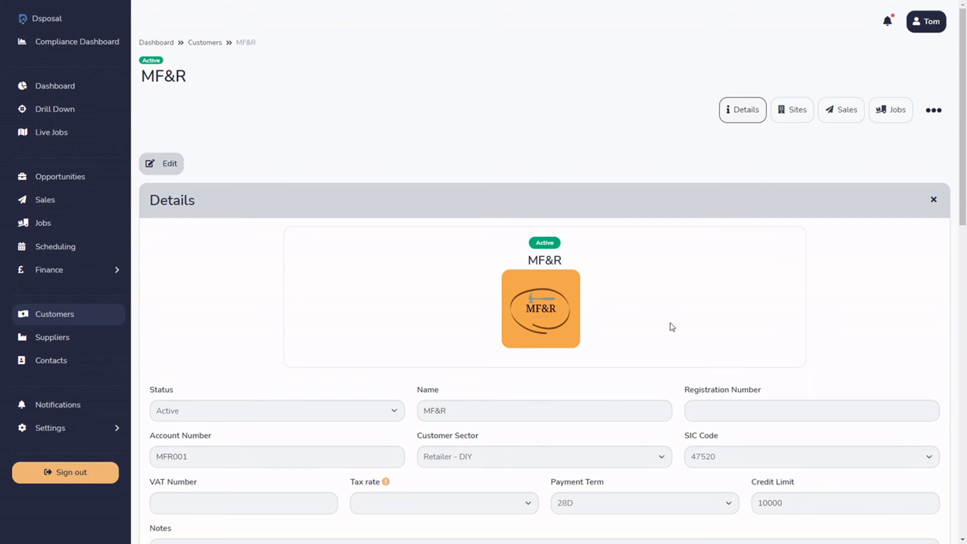
scroll(773, 328, down, 2)
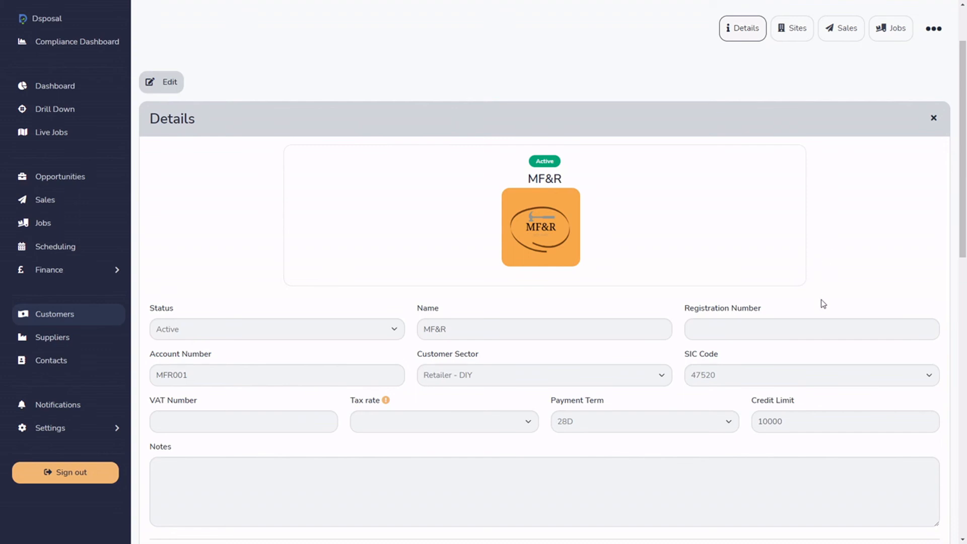
scroll(821, 302, up, 2)
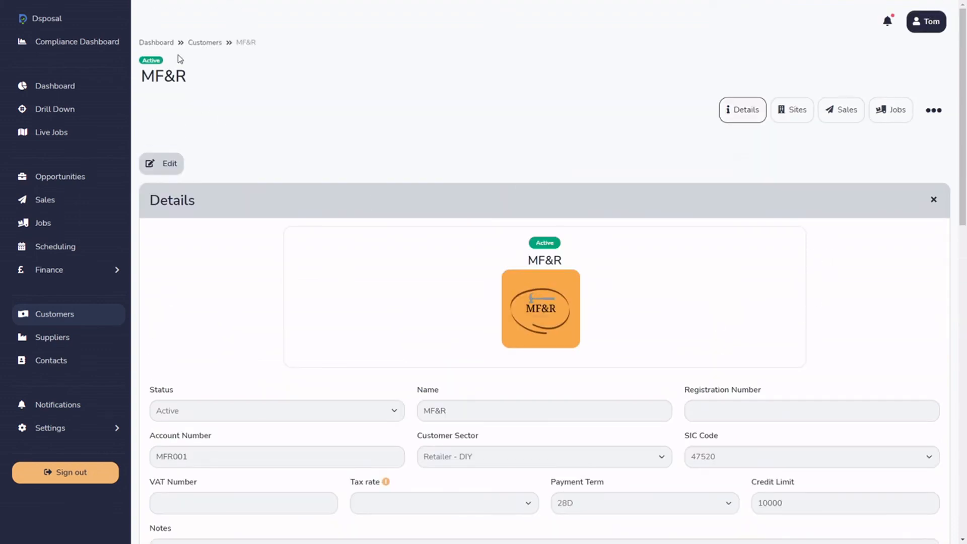
Put the customer MF&R on stop from the customer list with the reason "Has hit credit limit".
click(205, 42)
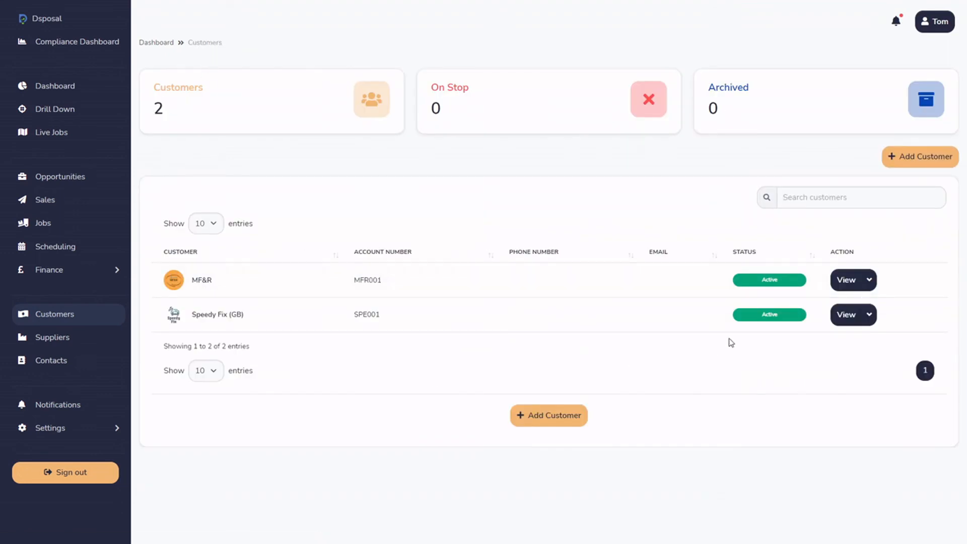
click(869, 280)
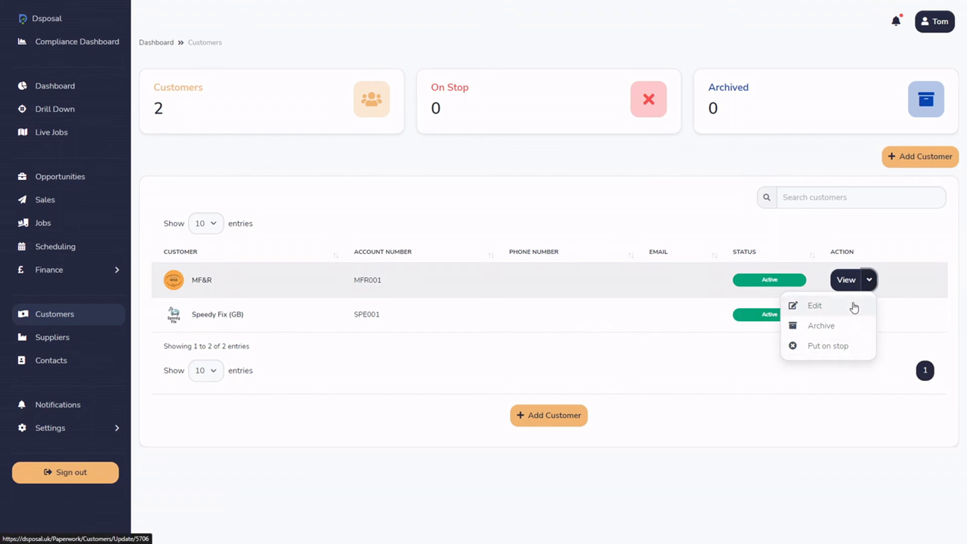
click(842, 352)
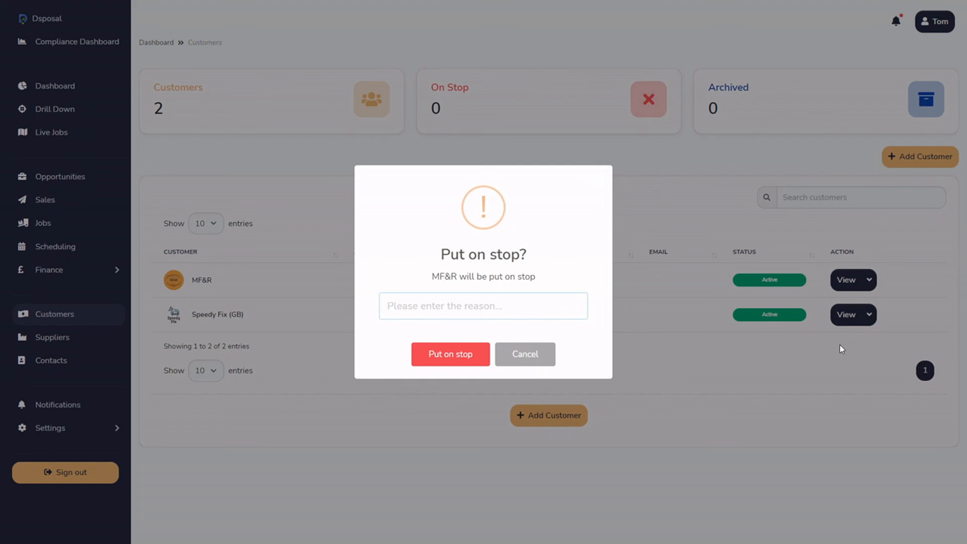
text(Has hit)
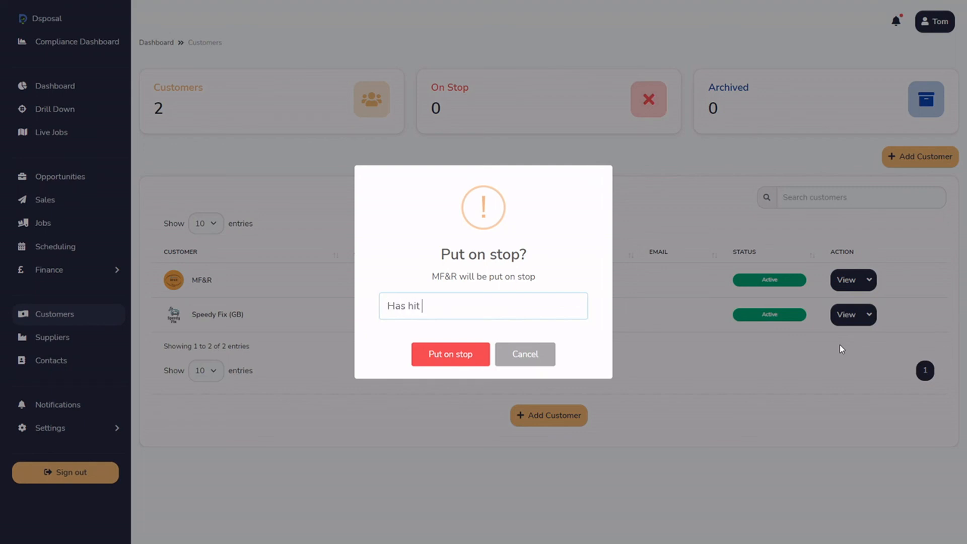
text( credit limit)
click(451, 354)
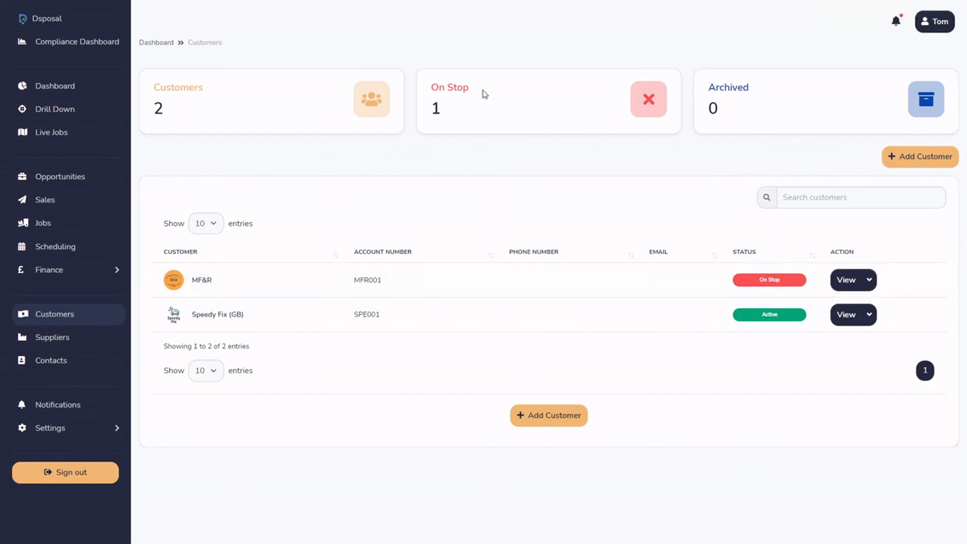
View the reason for MF&R's on-stop status in its details and check the status of its sites.
click(851, 280)
scroll(852, 281, down, 2)
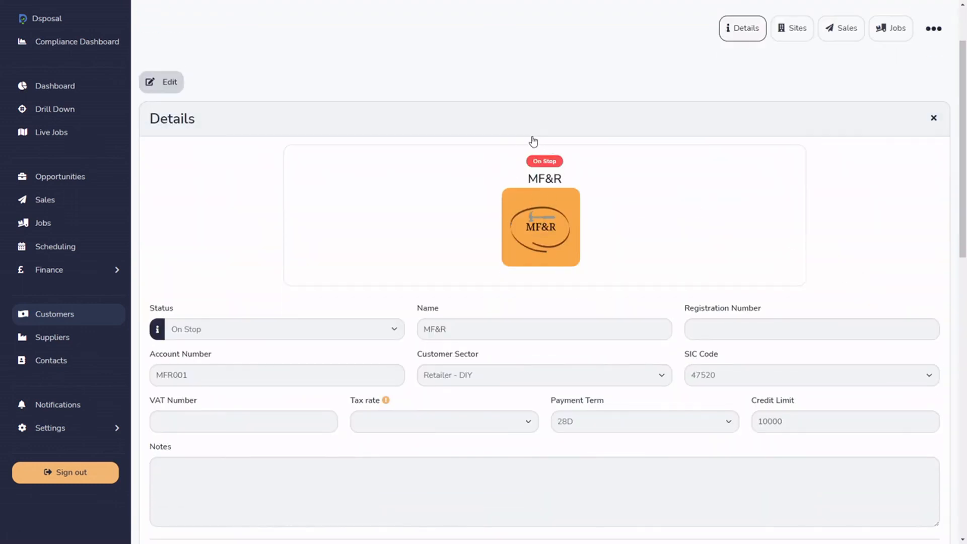
click(158, 331)
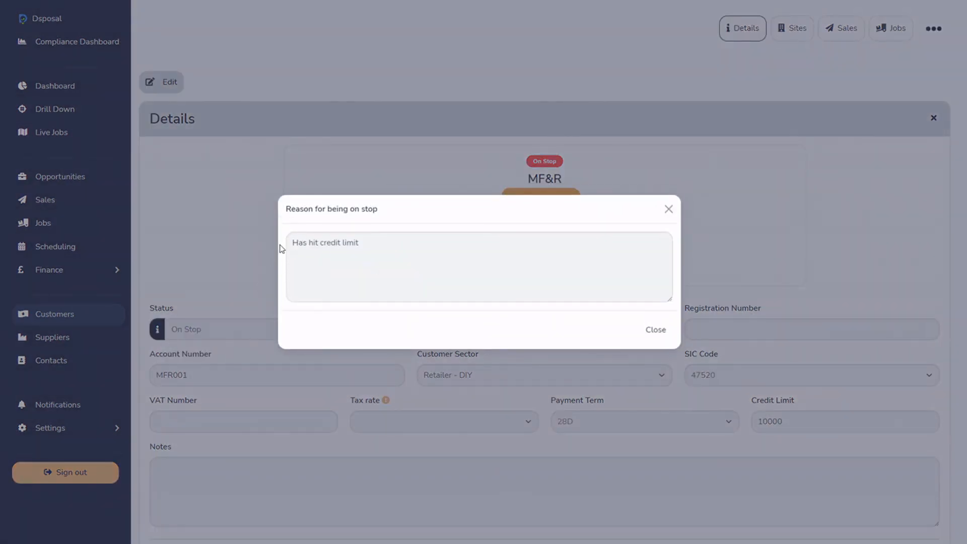
click(660, 332)
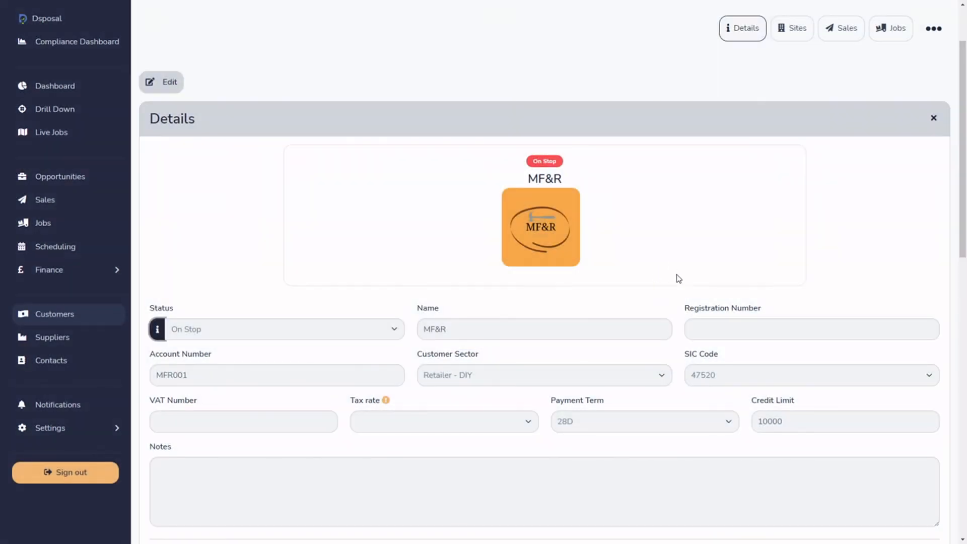
scroll(735, 307, up, 2)
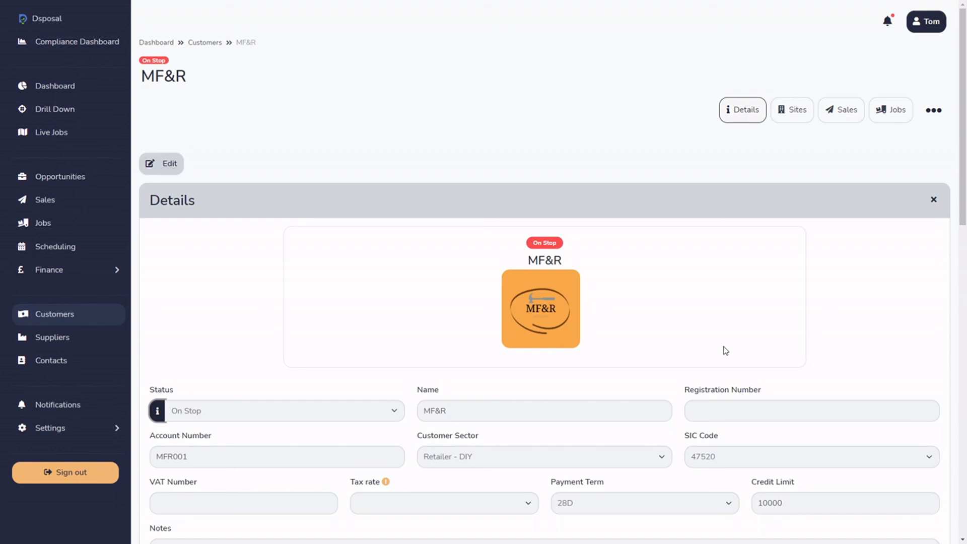
click(799, 117)
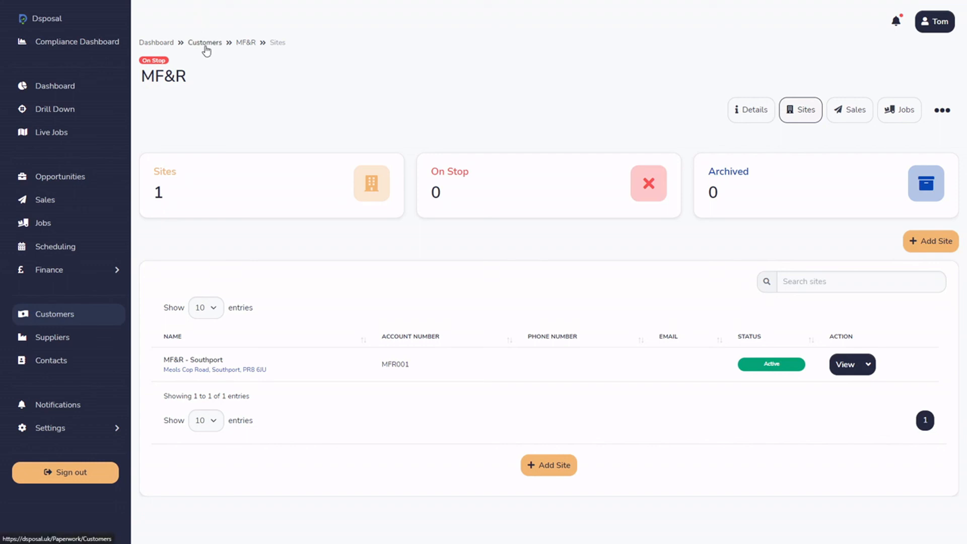
Set MF&R's customer status back to Active and save the update.
click(247, 43)
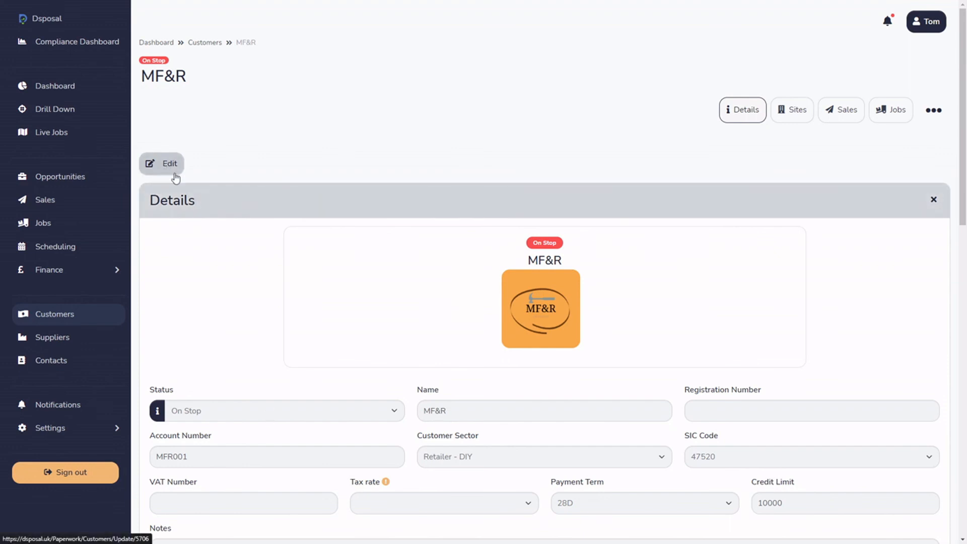
click(173, 173)
click(526, 306)
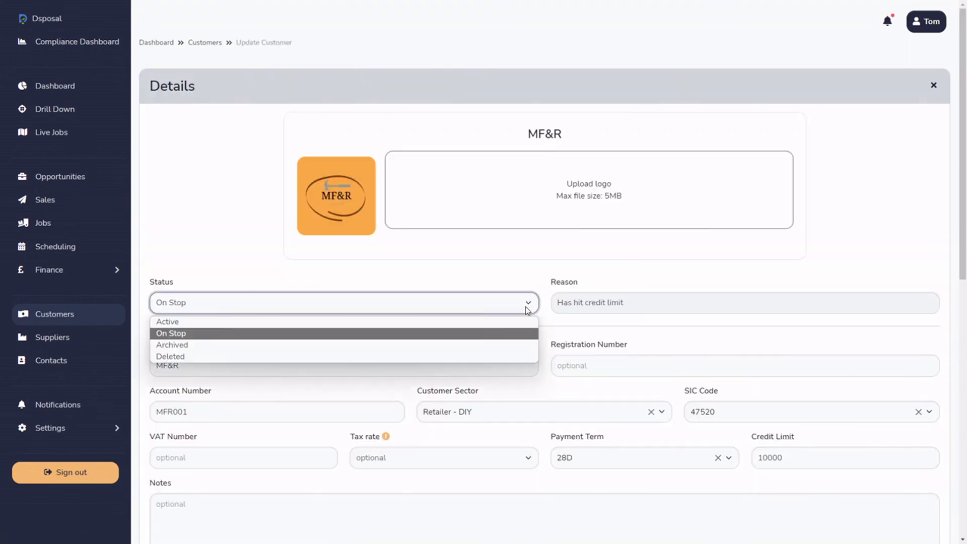
click(264, 323)
scroll(703, 345, down, 10)
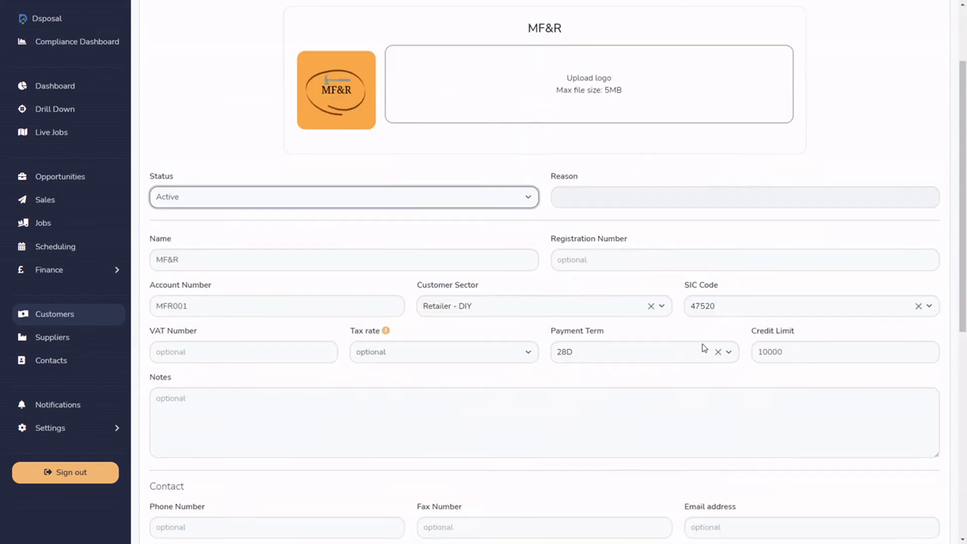
click(920, 521)
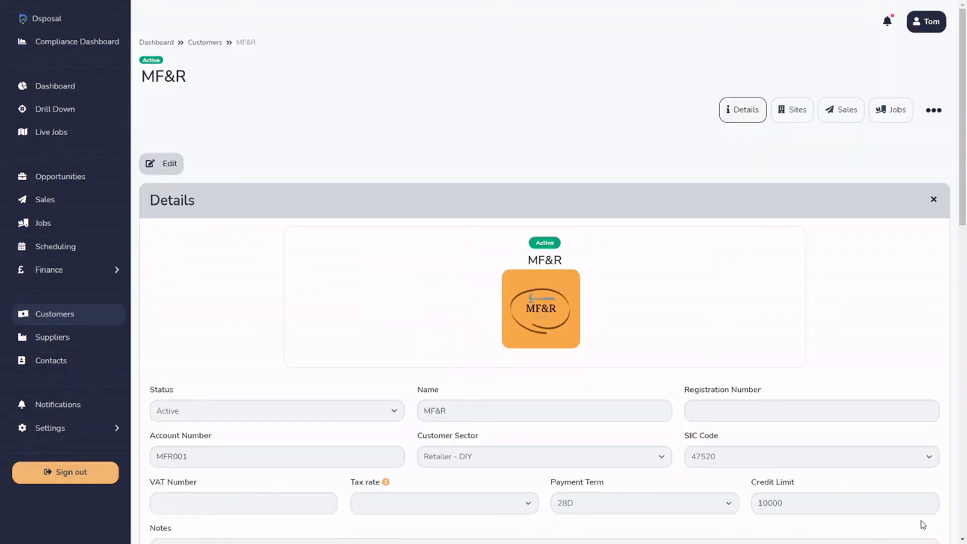
Put the site MF&R - Southport on stop with the reason "Southport hasn't paid latest invoice".
click(797, 112)
click(868, 364)
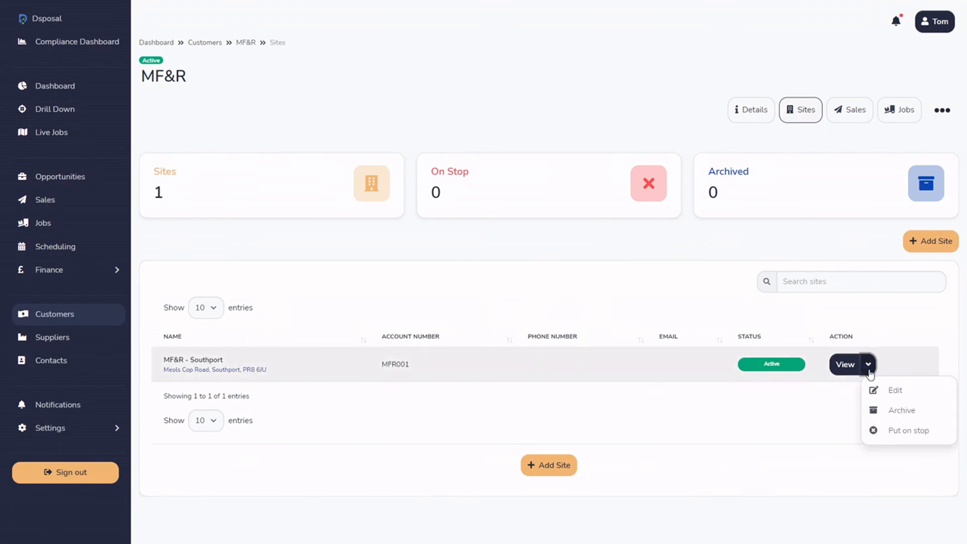
click(909, 431)
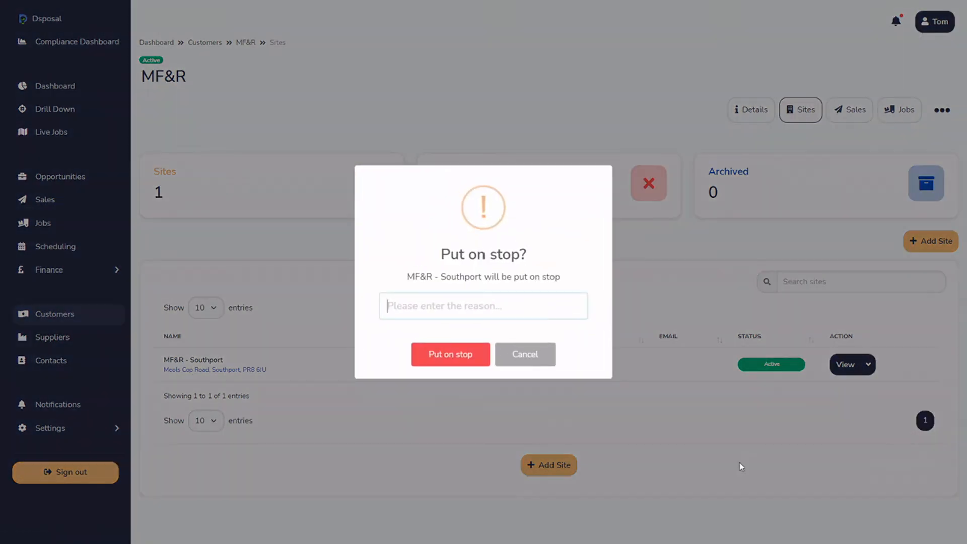
text(Sou)
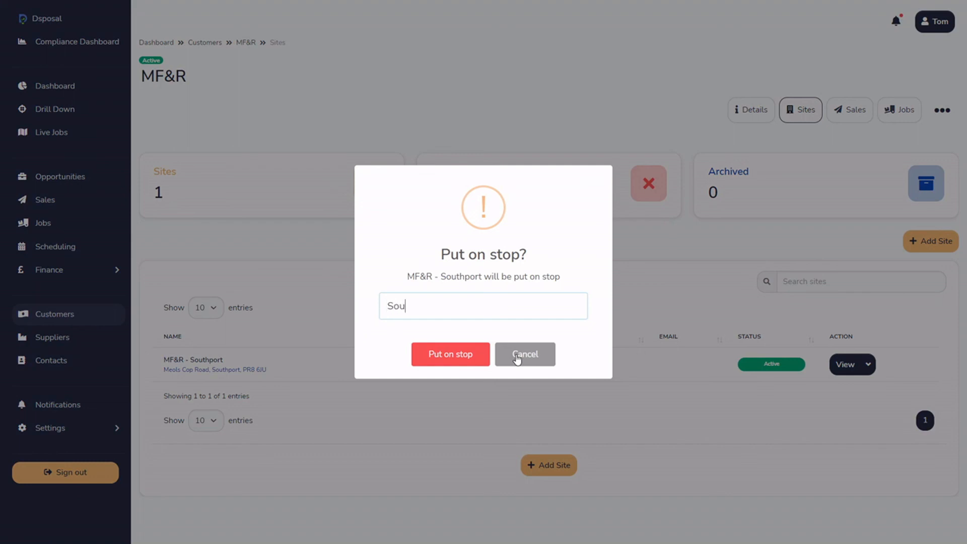
text(thport has n't paid latest )
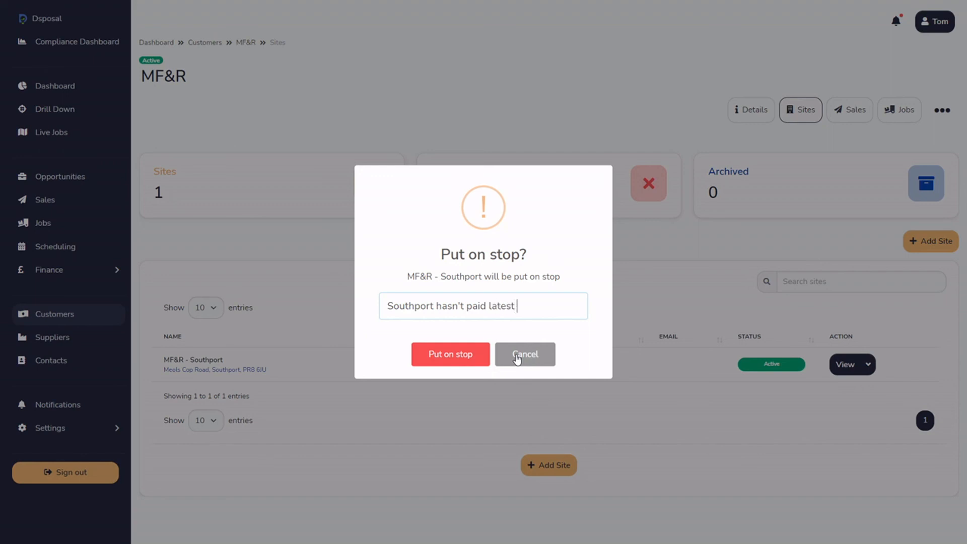
text(invoice)
click(466, 356)
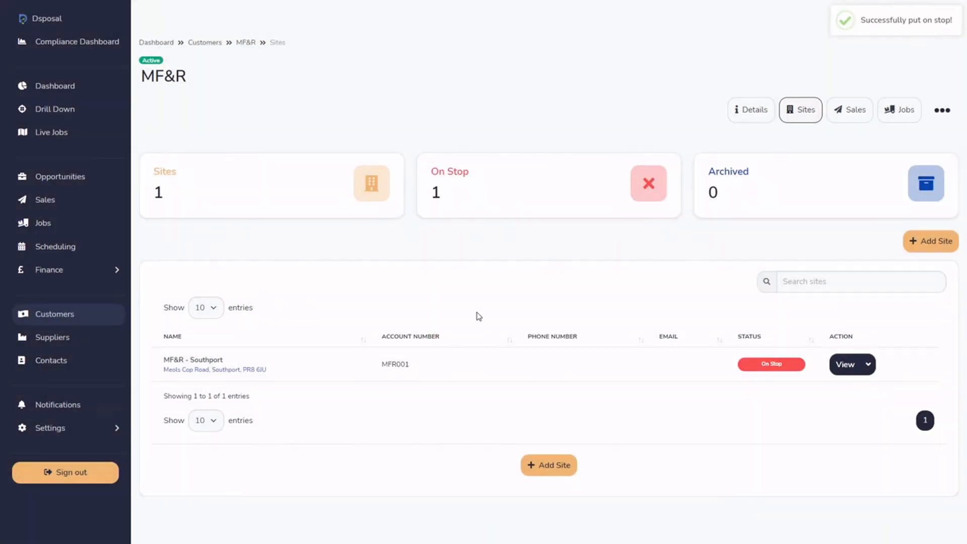